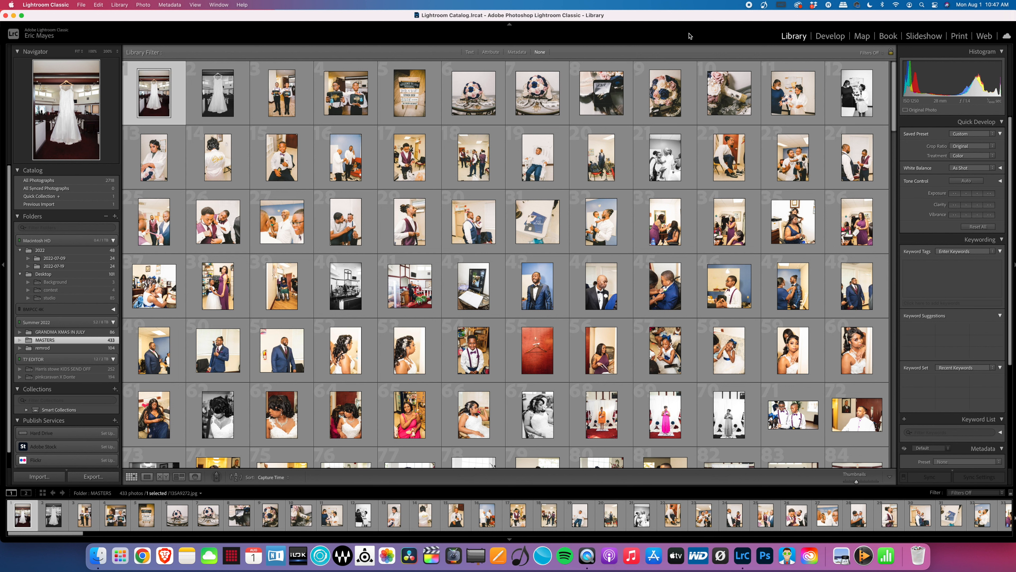
Step: Open the Import Photos and Video dialog from the File menu
left_click(85, 6)
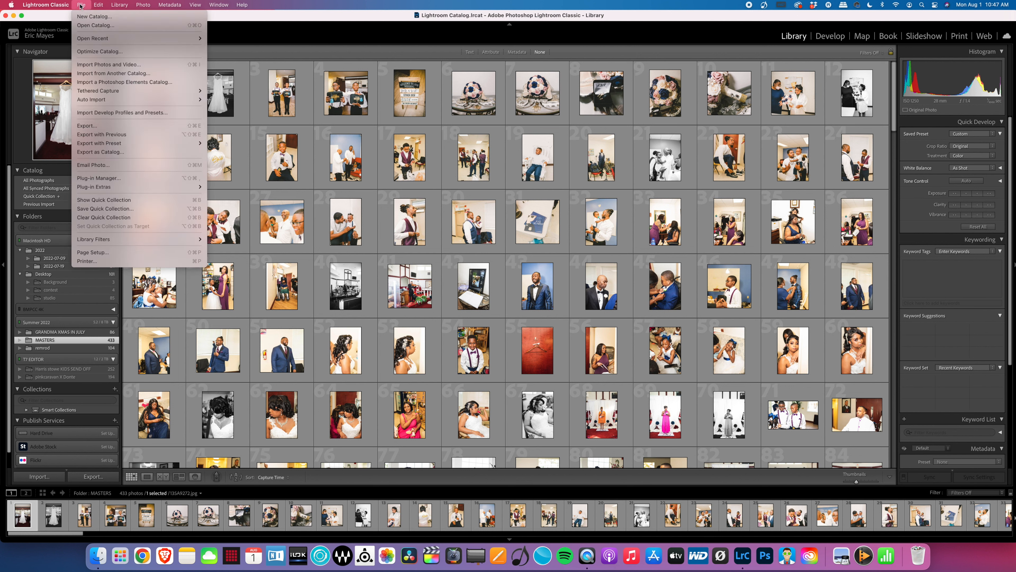
left_click(94, 66)
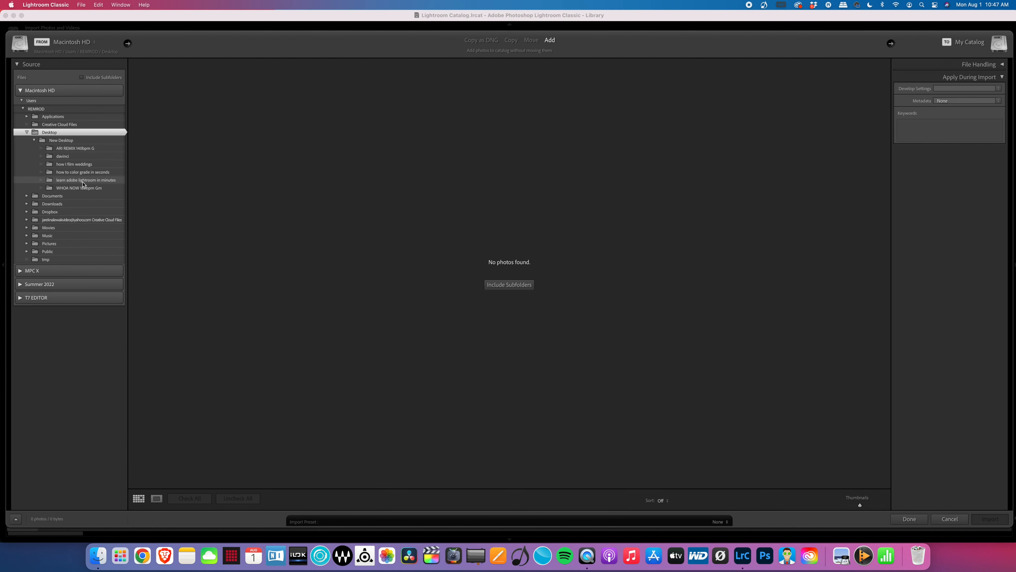
Step: Choose the 'learn adobe lightroom in minutes' folder as the source and import its photos
left_click(83, 182)
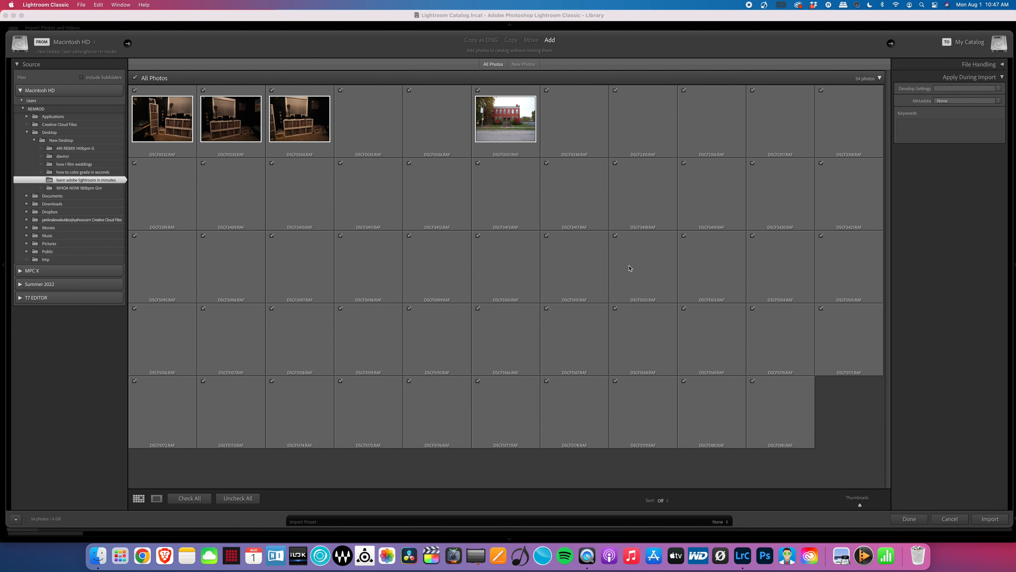
left_click(991, 518)
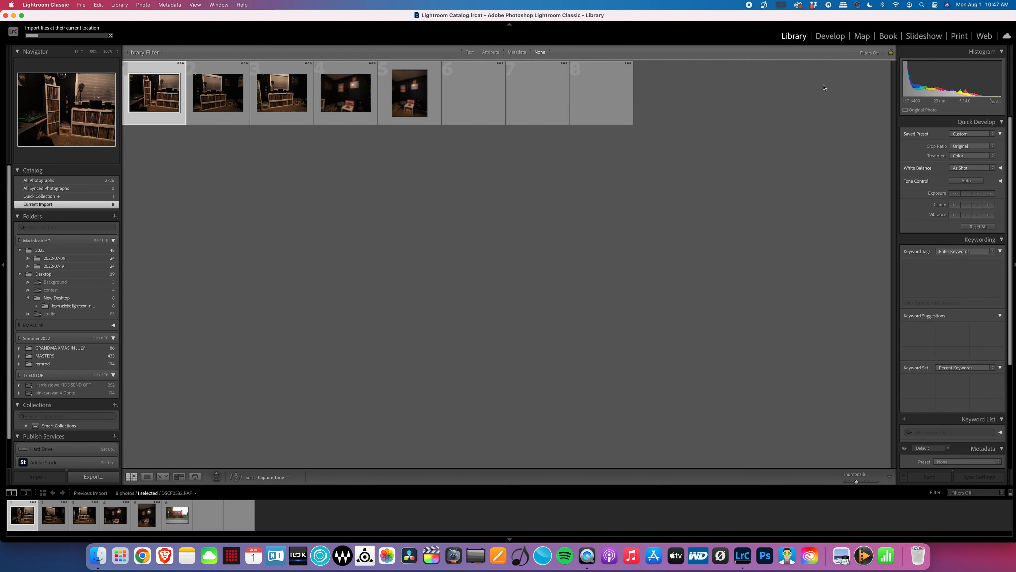
Step: In Develop, browse the filmstrip to the close-up portrait beside the wall and show it full screen
left_click(827, 37)
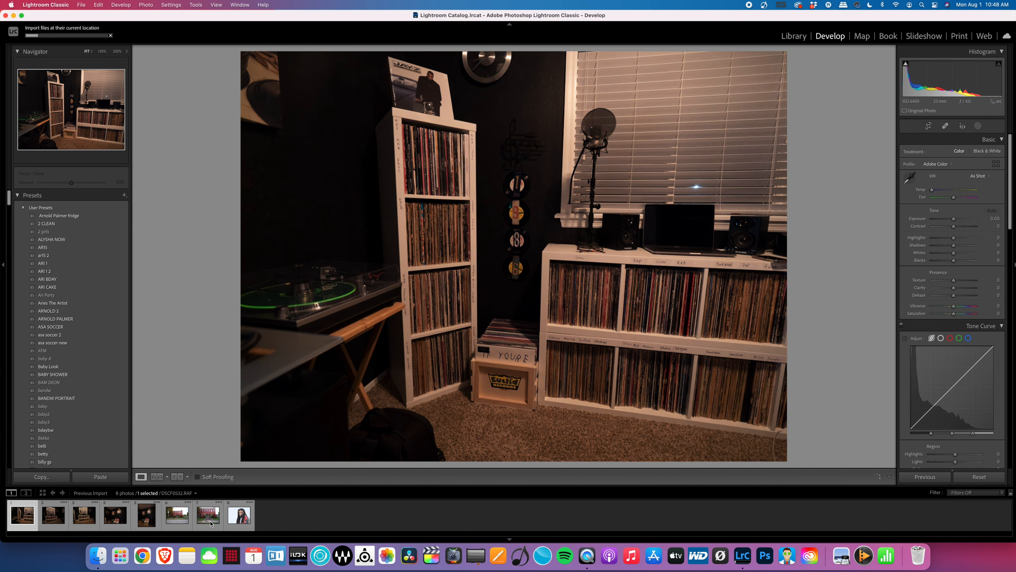
left_click(209, 516)
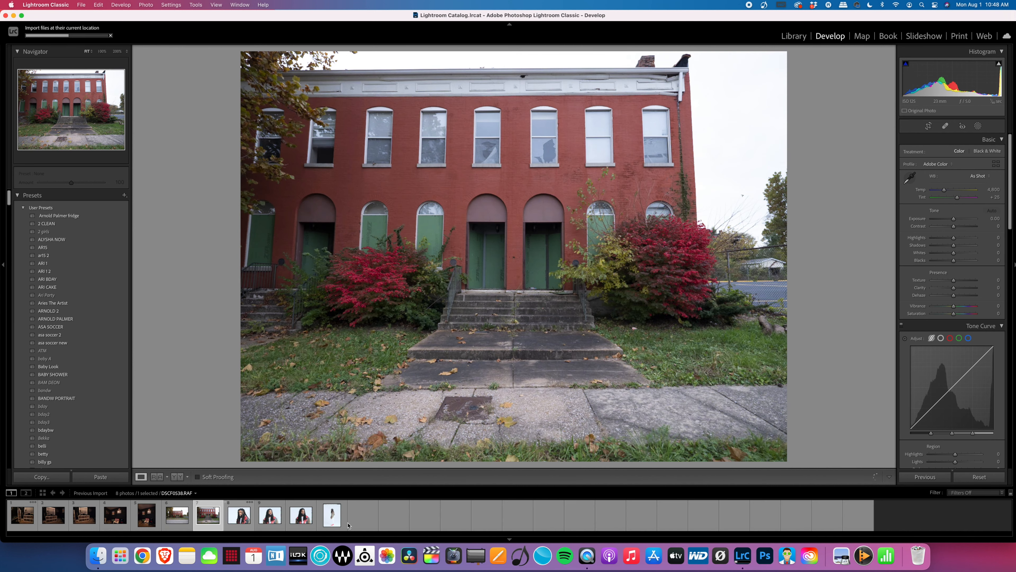
left_click(456, 515)
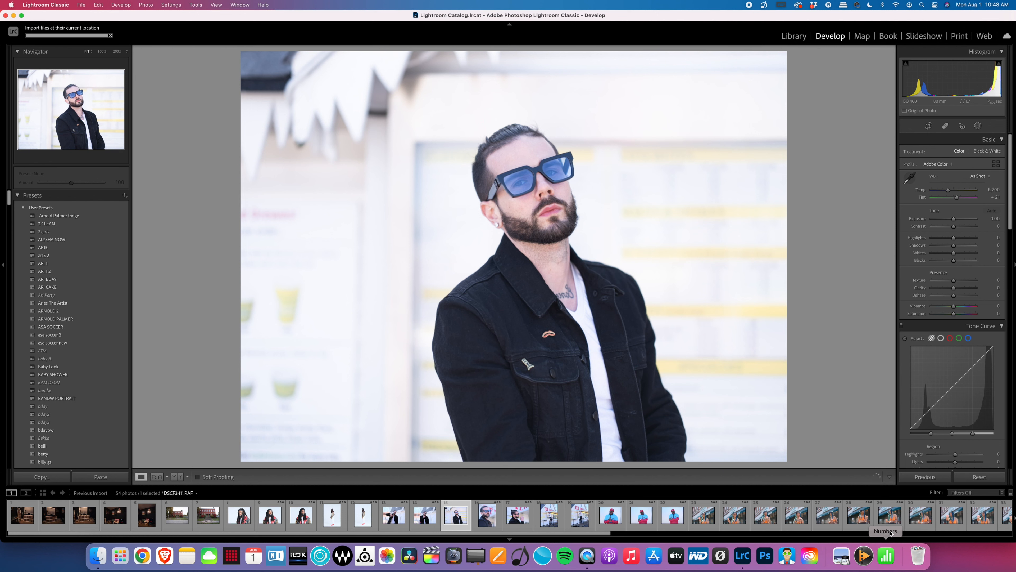
left_click(764, 522)
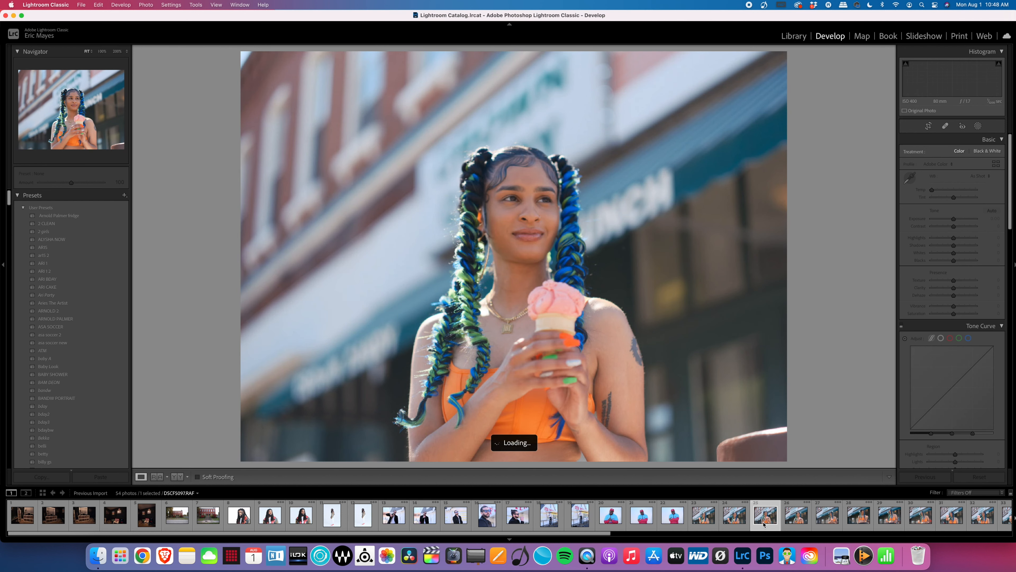
left_click(804, 522)
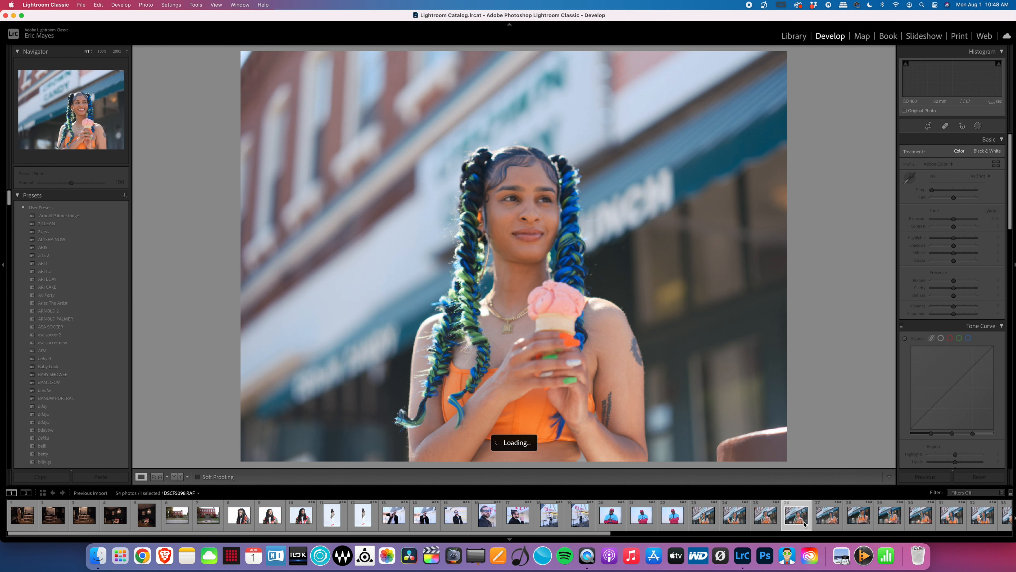
scroll(804, 520, "right", 5)
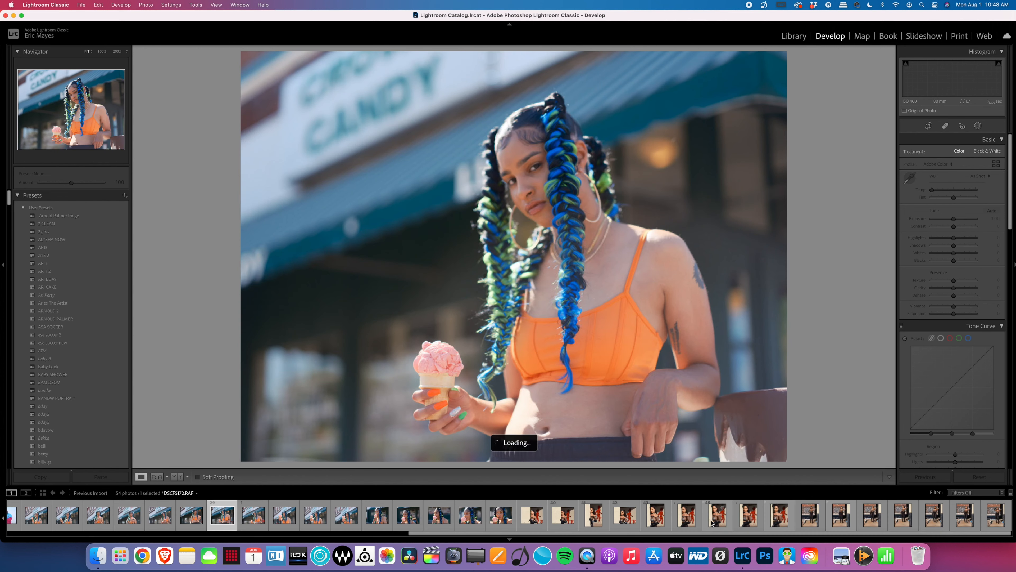
left_click(711, 523)
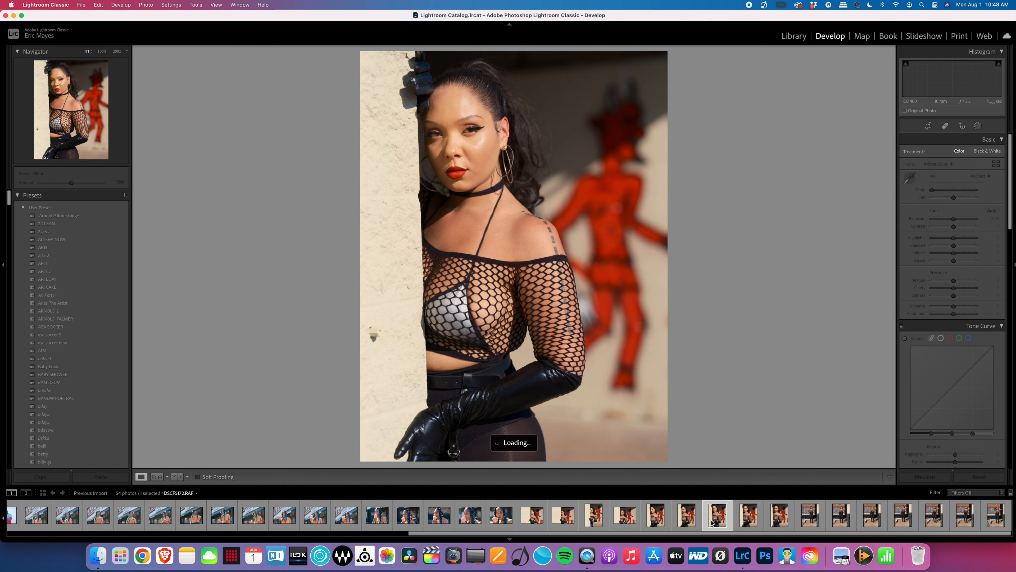
left_click(818, 521)
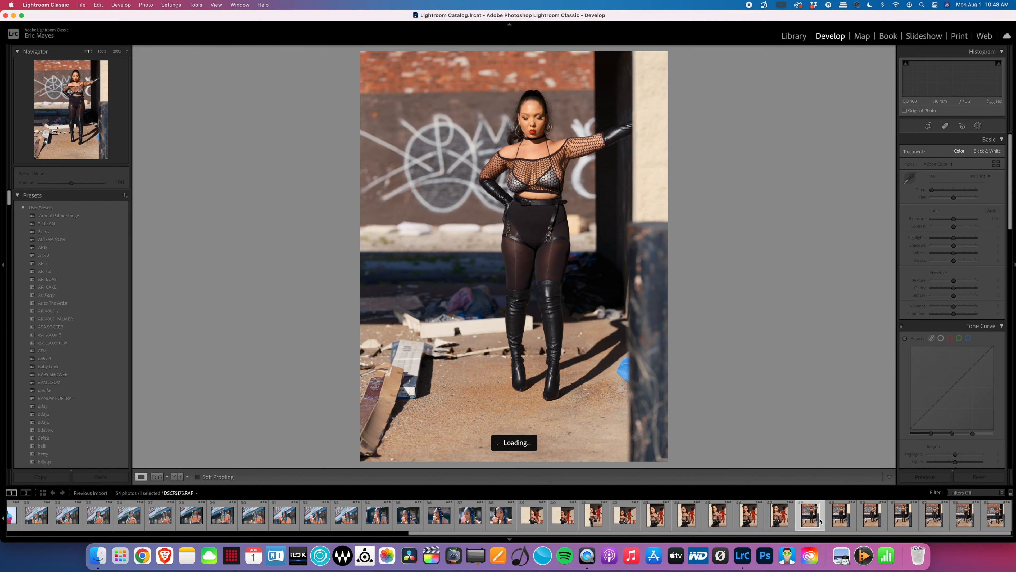
left_click(532, 517)
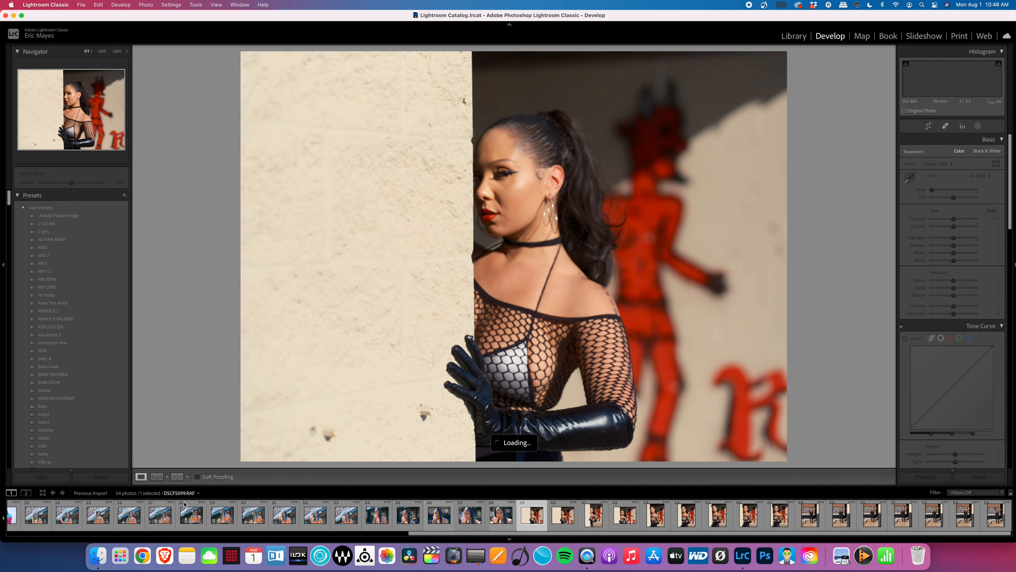
key("shift+f")
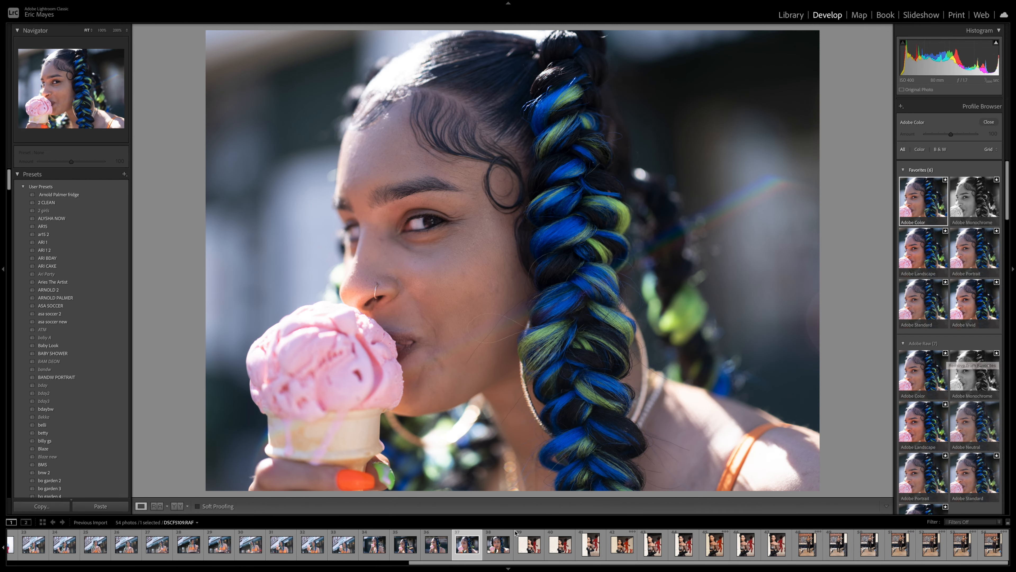
Step: Preview the Adobe Landscape, Vivid and Camera Matching profiles, then apply Camera NOSTALGIC Neg
scroll(975, 283, "down", 3)
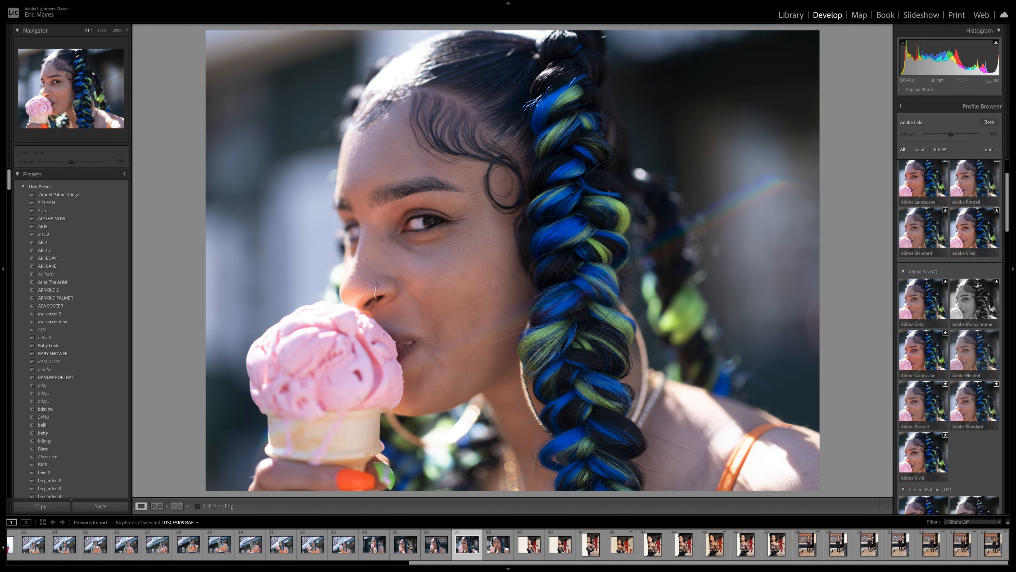
scroll(975, 283, "down", 4)
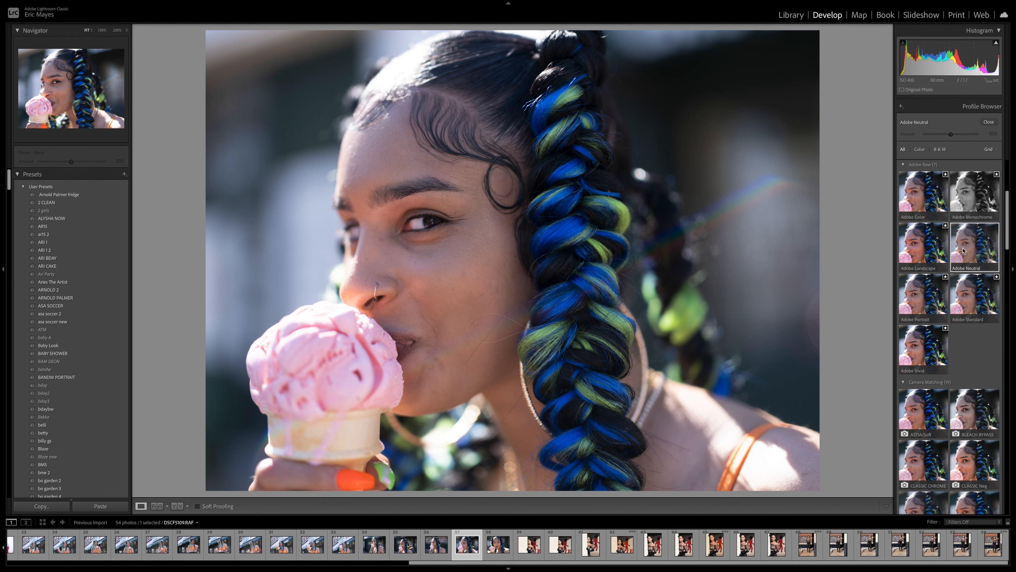
left_click(917, 256)
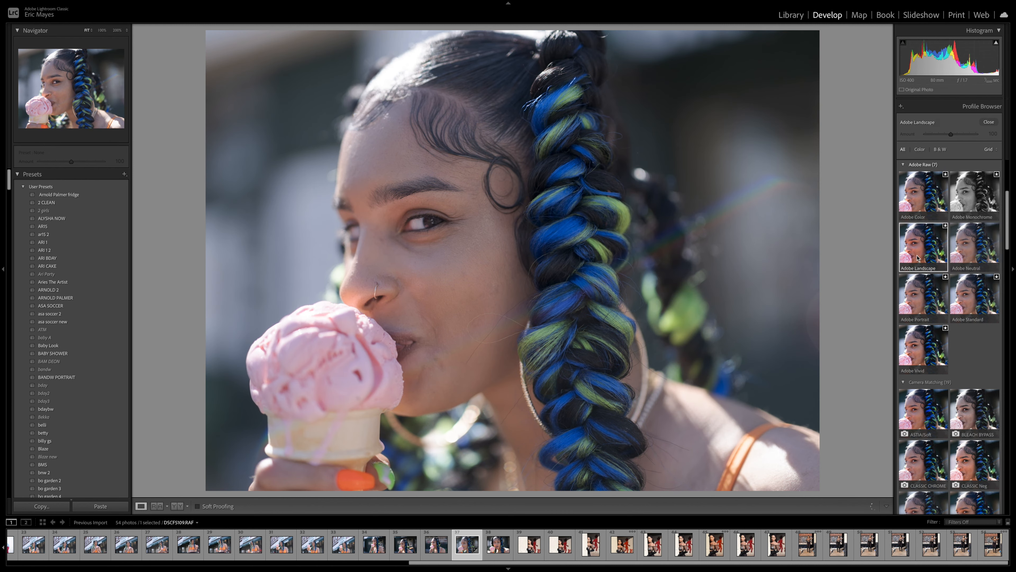
left_click(922, 345)
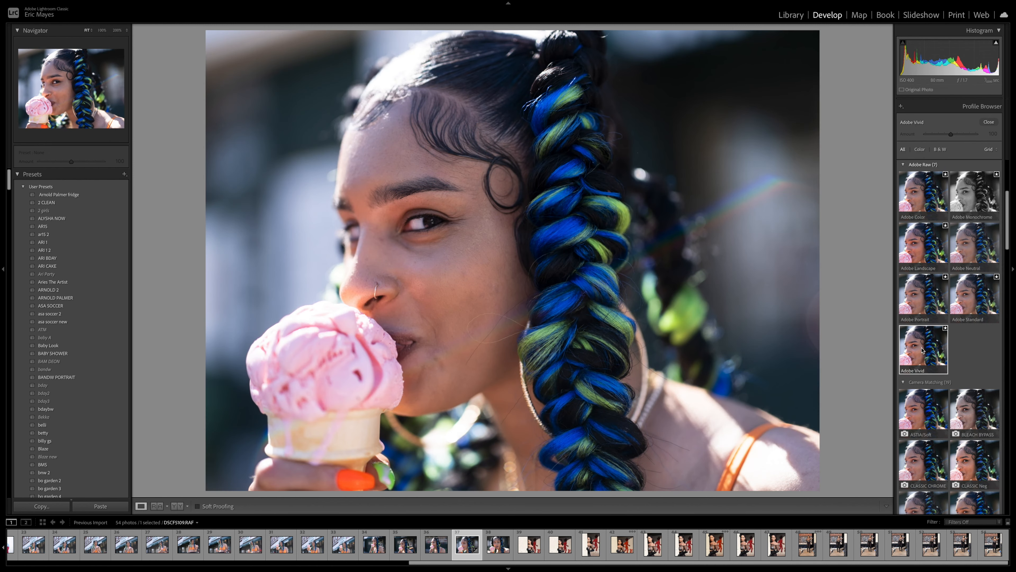
scroll(922, 348, "down", 4)
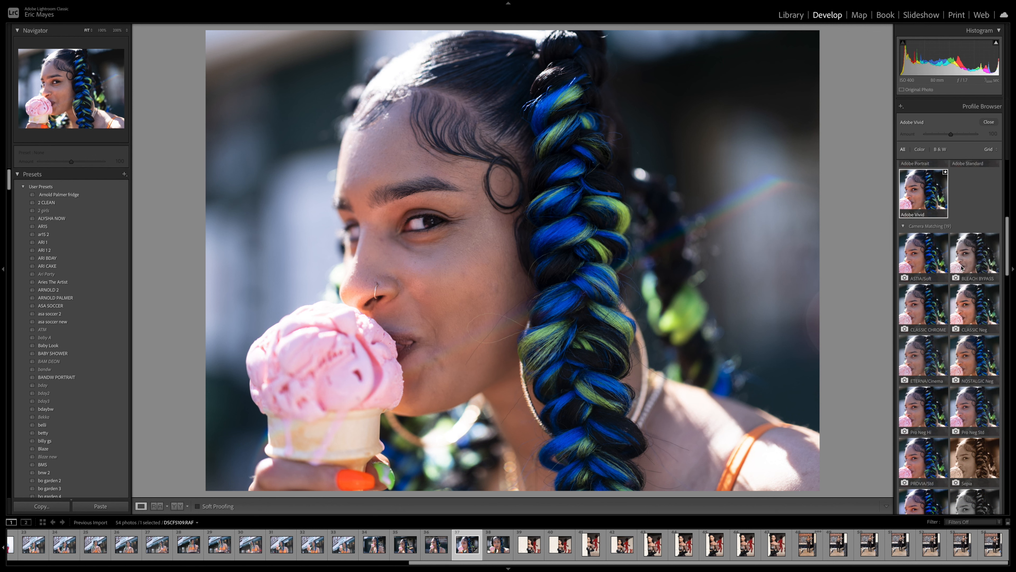
left_click(921, 251)
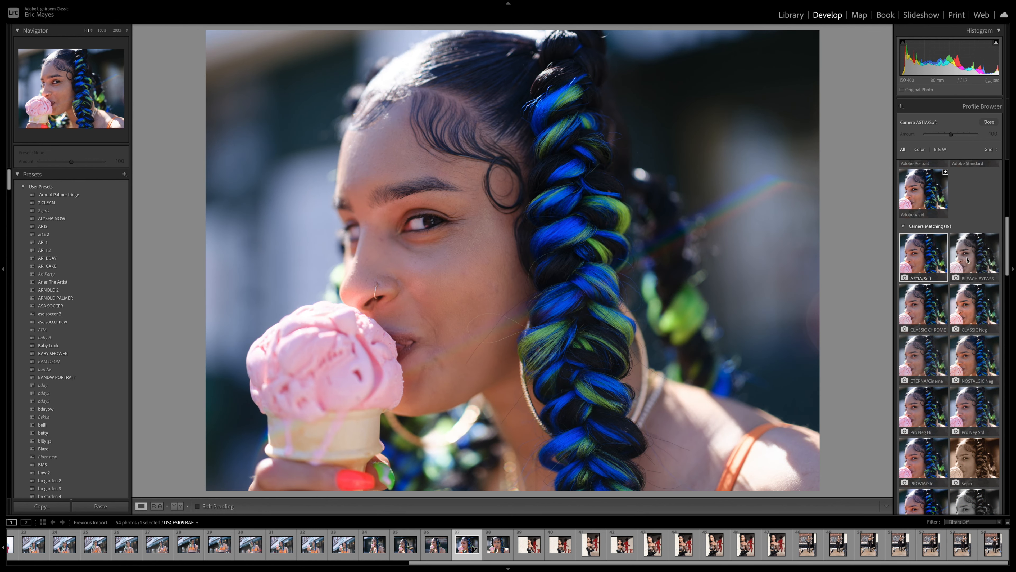
left_click(933, 316)
left_click(938, 369)
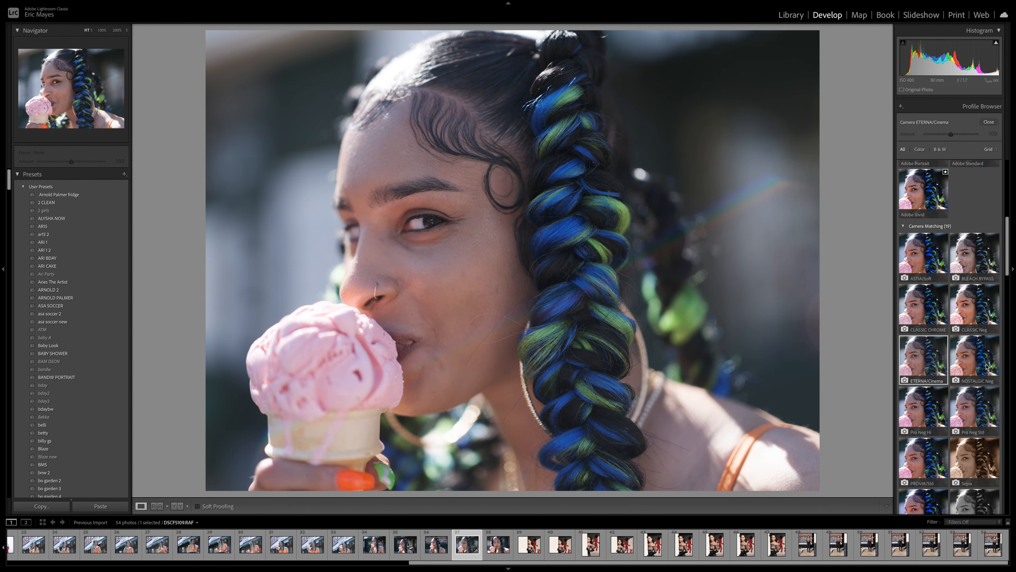
double_click(974, 363)
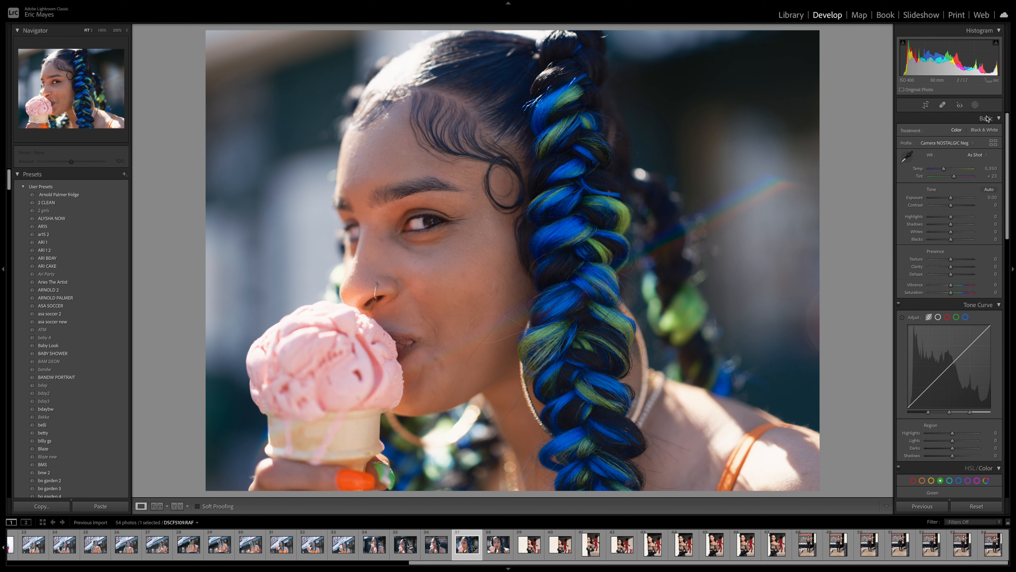
Step: Set exposure +0.75, highlights −70, whites +43, blacks +21, clarity +23 and temperature 6,702
left_click_drag(951, 198, 936, 217)
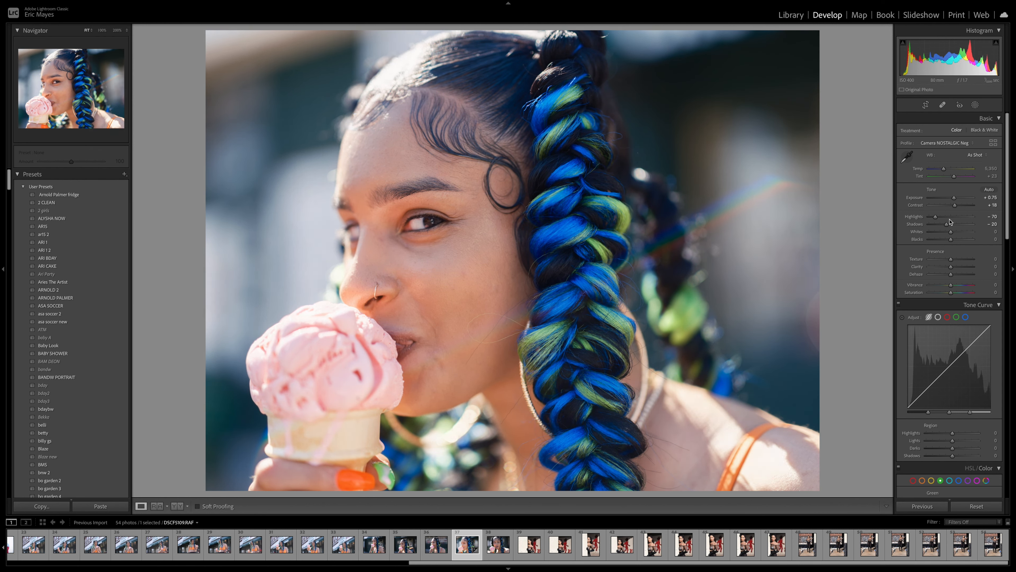
mouse_move(951, 232)
left_mouse_down()
mouse_move(959, 232)
mouse_move(956, 245)
left_mouse_up()
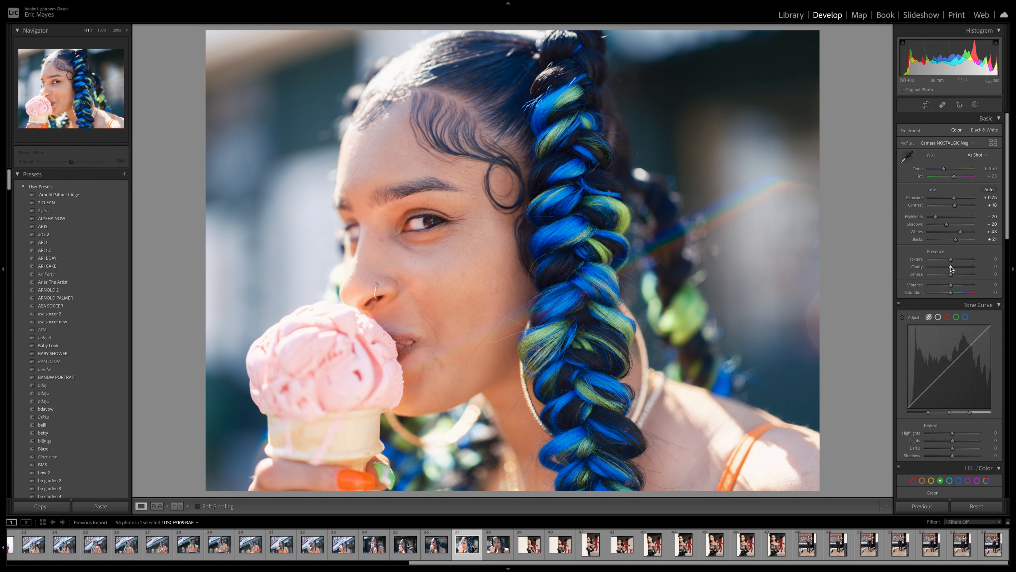
mouse_move(952, 269)
left_mouse_down()
mouse_move(972, 269)
mouse_move(956, 269)
left_mouse_up()
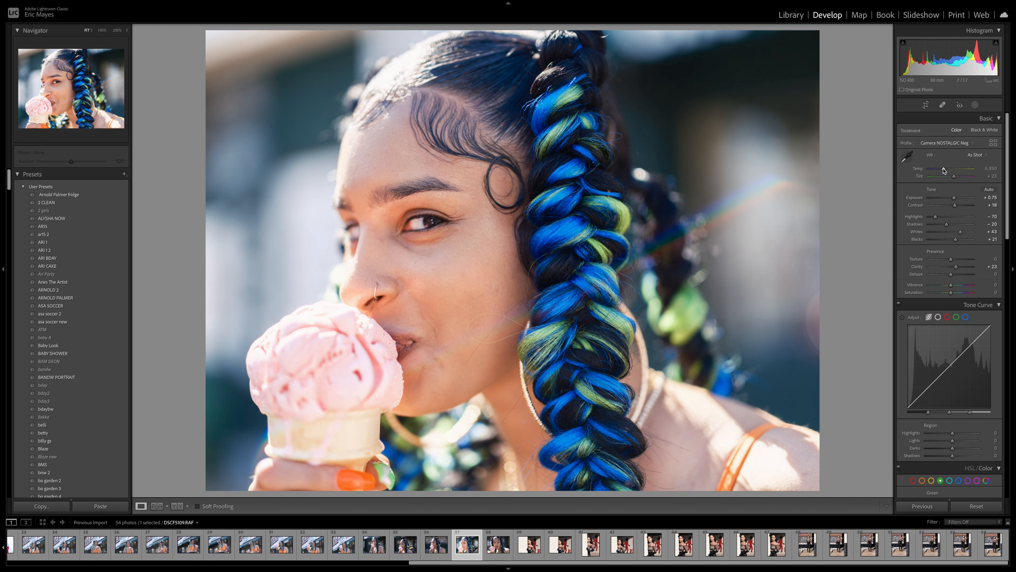
left_click_drag(943, 171, 945, 172)
left_click_drag(945, 172, 945, 172)
left_click_drag(954, 177, 954, 185)
Step: Save the current edits as a new develop preset named 'ice cream cone'
left_click(124, 174)
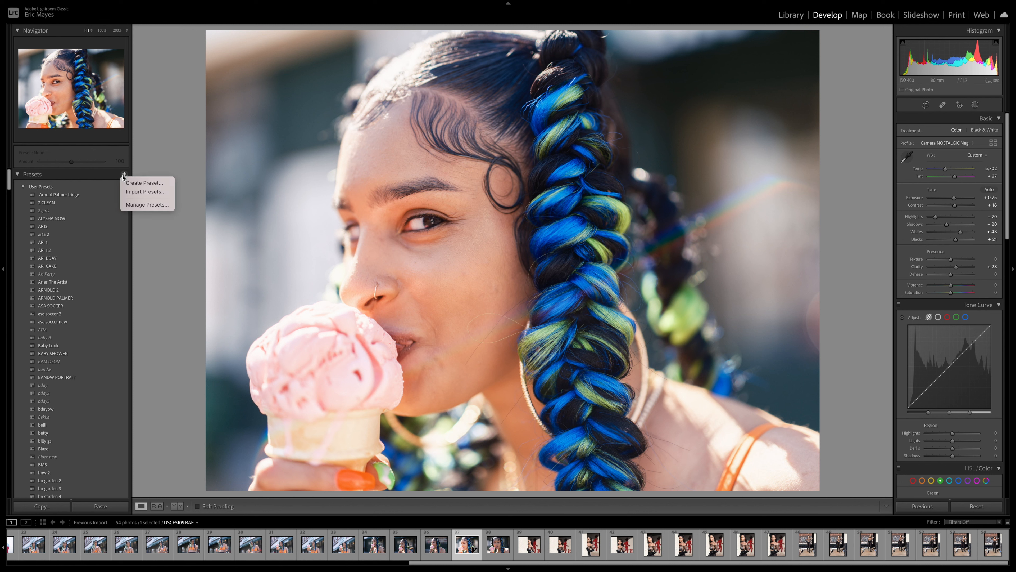
left_click(143, 182)
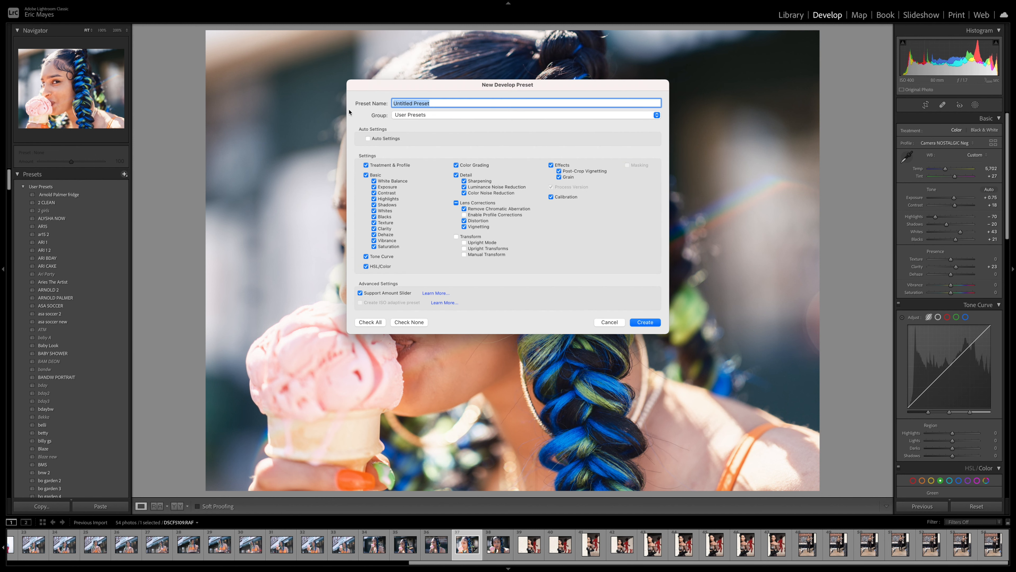
type("ice cream cvo")
key("BackSpace")
type("one")
left_click(649, 321)
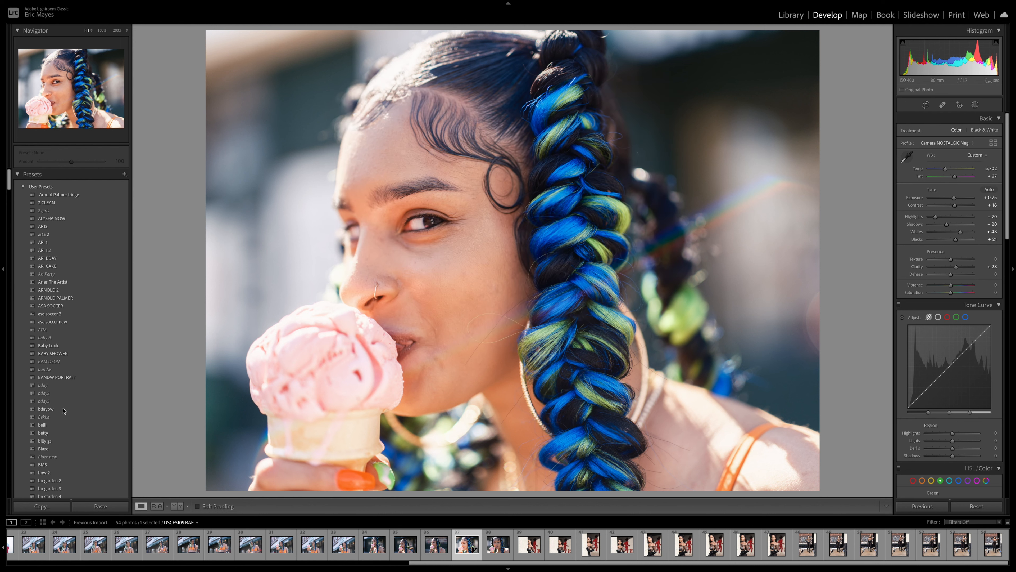
Step: Select DSCF5108.RAF in the filmstrip and apply the 'ice cream cone' preset to it
scroll(59, 332, "down", 20)
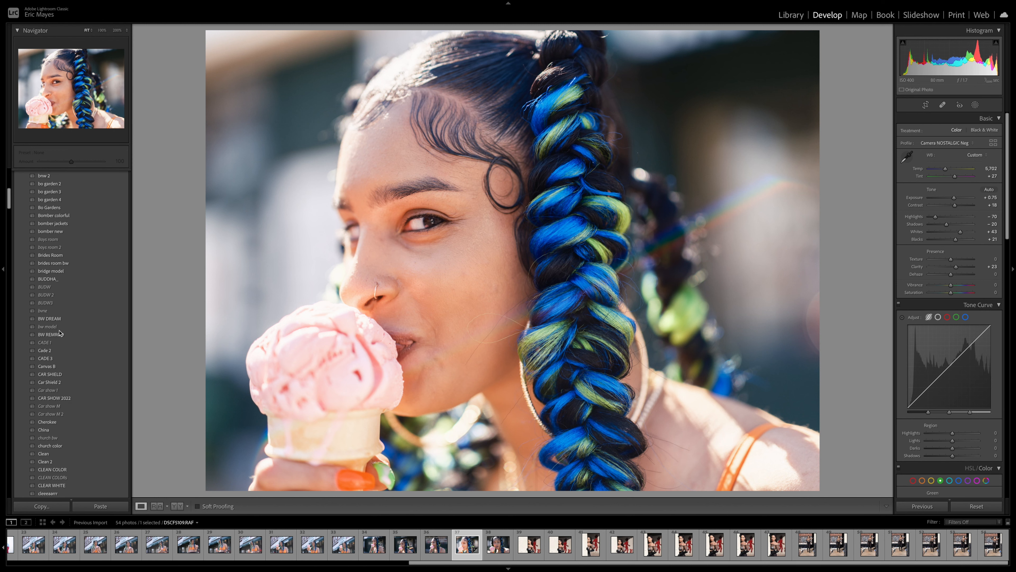
scroll(60, 333, "down", 3)
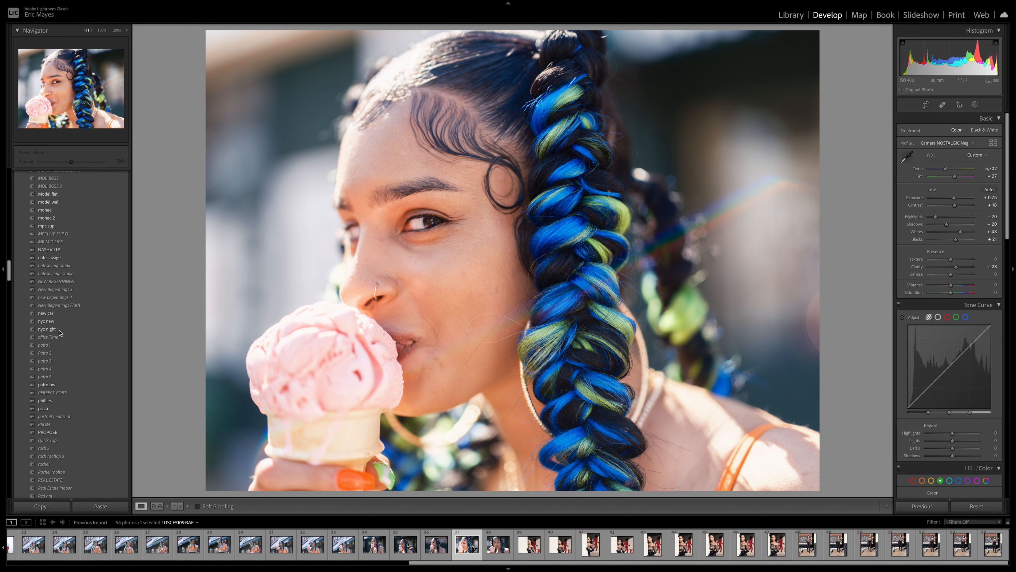
scroll(60, 332, "up", 20)
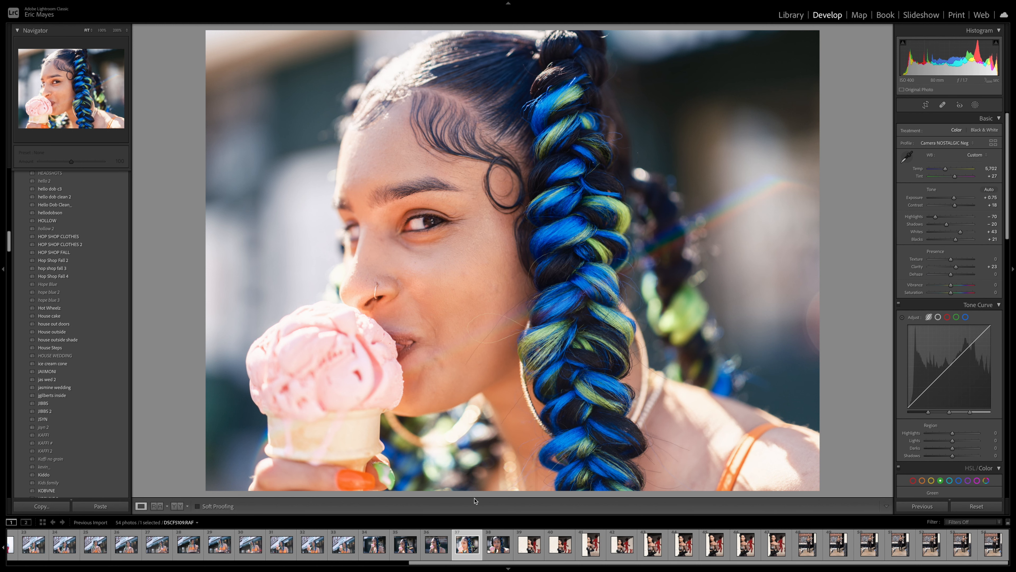
left_click(426, 554)
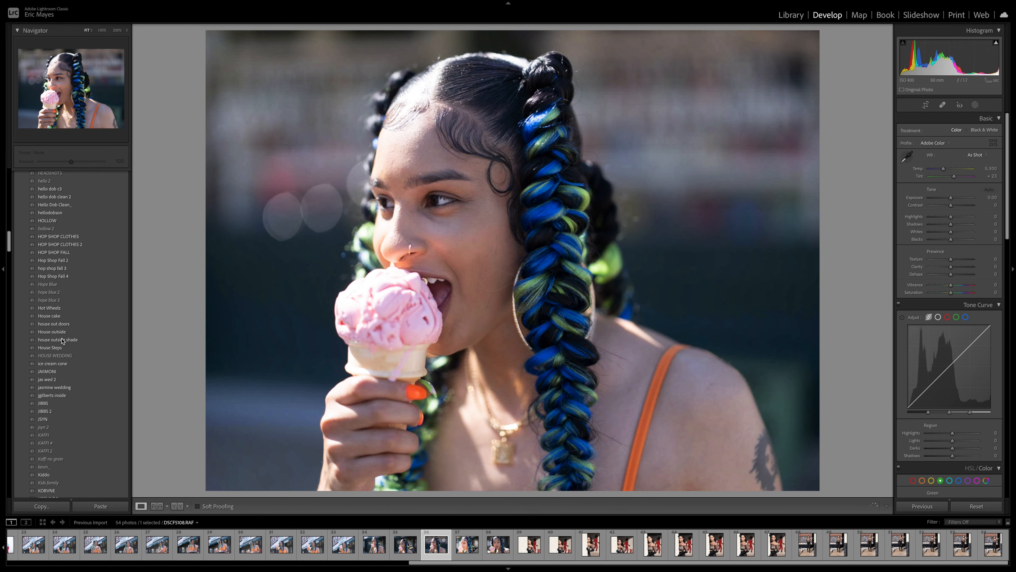
left_click(62, 364)
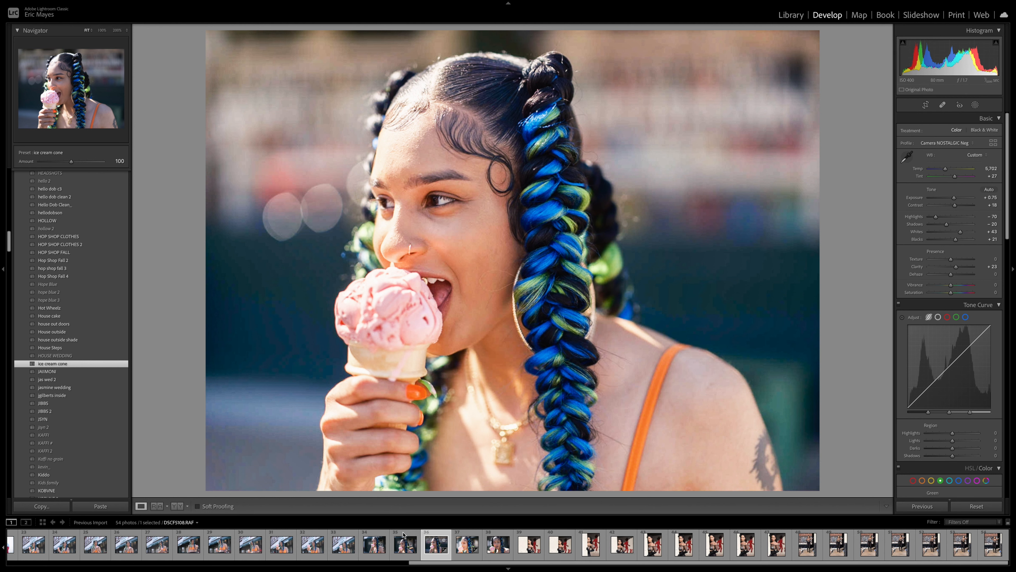
scroll(395, 554, "up", 8)
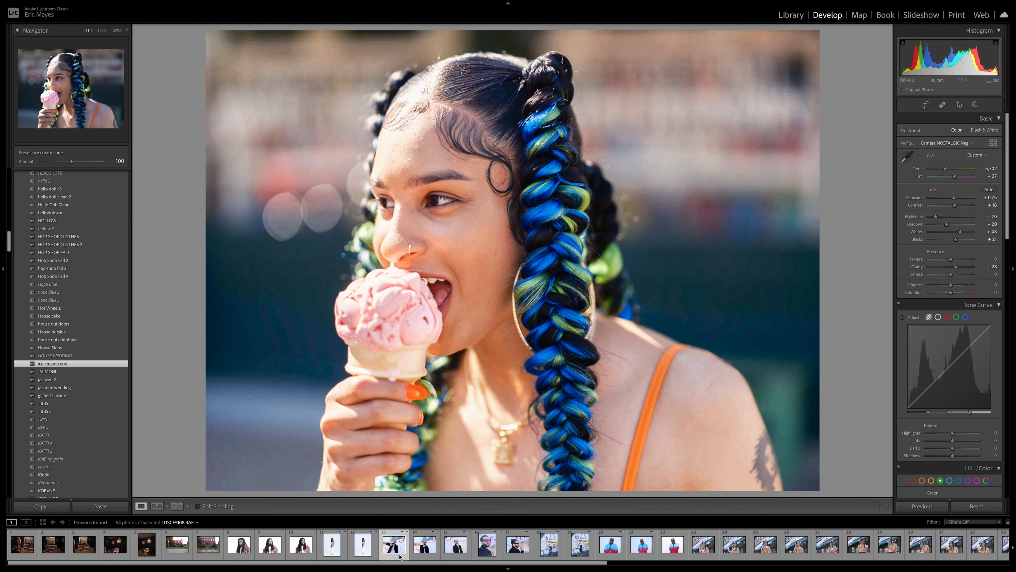
Step: Select DSCF3411.RAF and apply the 14_Portrait_Sharpening preset to it
left_click(455, 547)
scroll(81, 347, "down", 6)
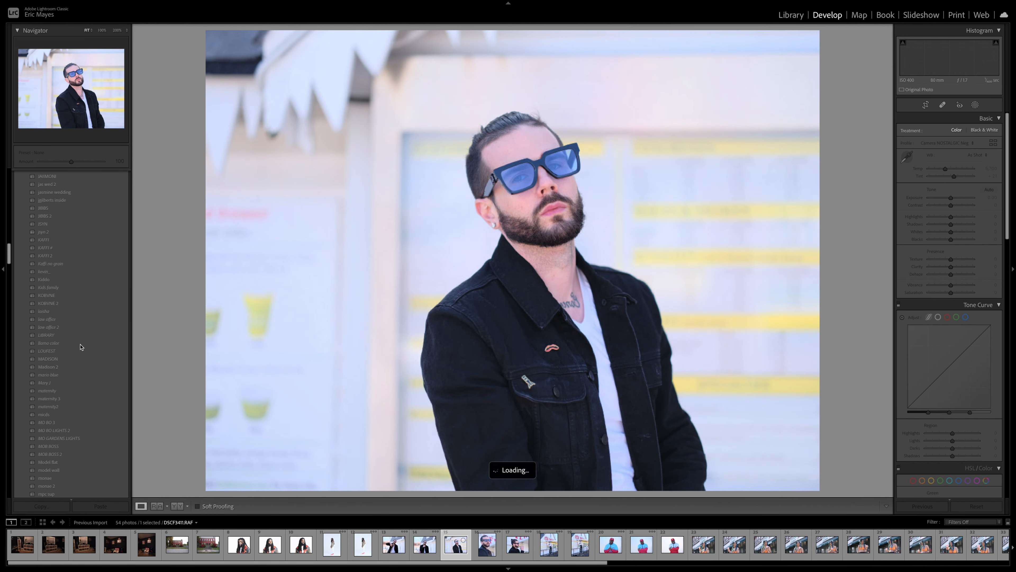
scroll(80, 346, "down", 15)
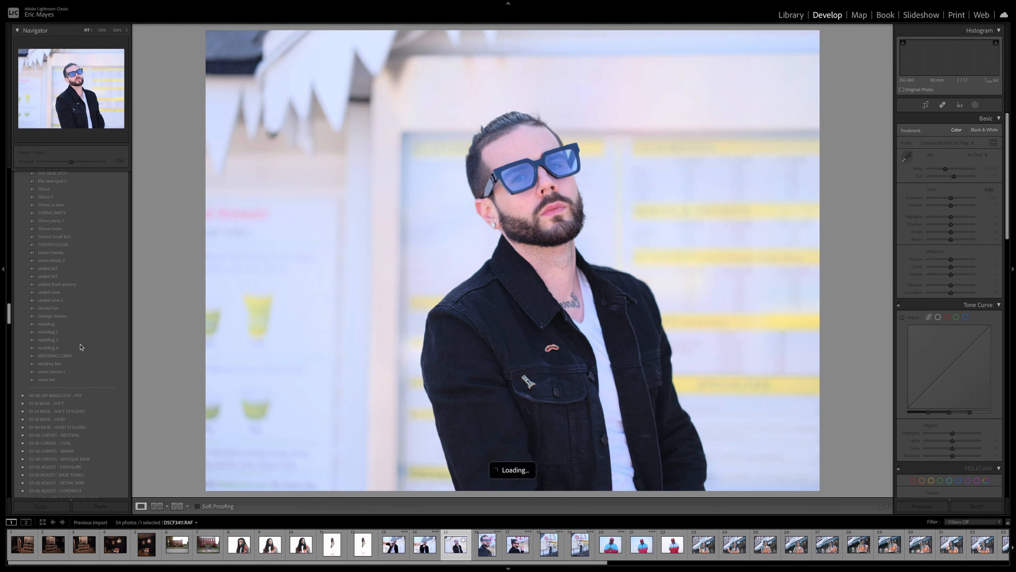
scroll(81, 347, "down", 4)
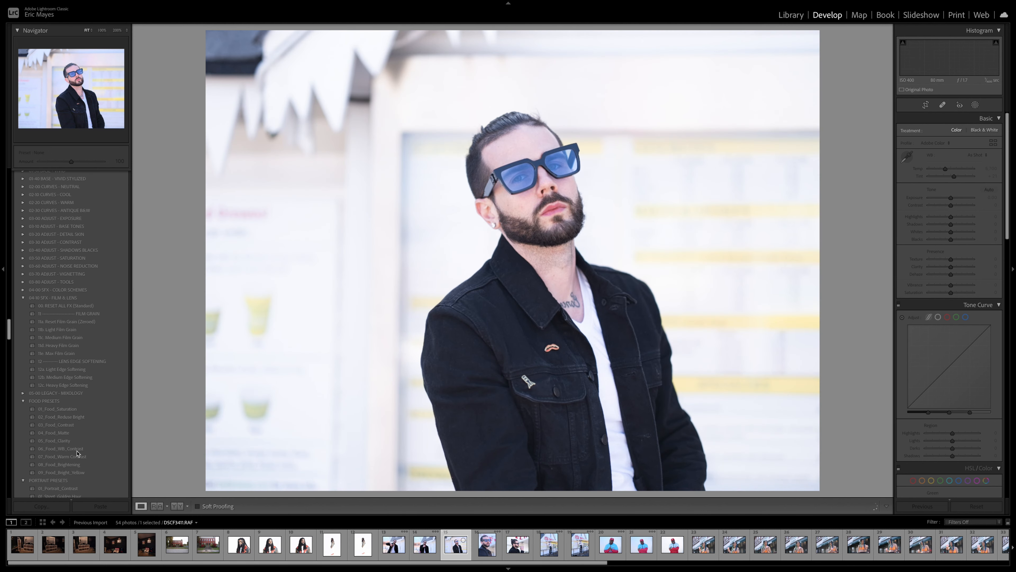
scroll(71, 386, "down", 1)
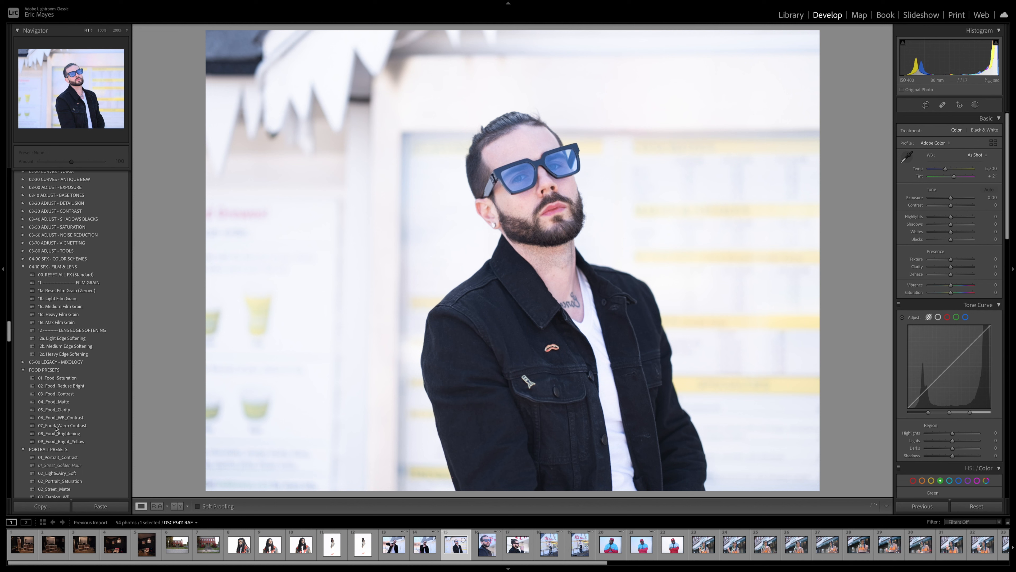
scroll(54, 437, "down", 2)
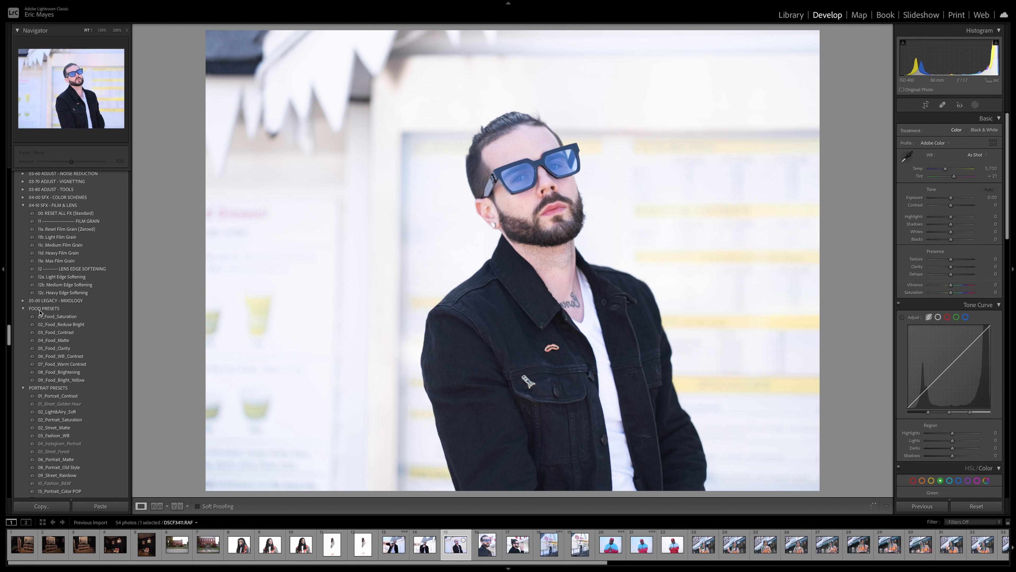
scroll(60, 384, "down", 3)
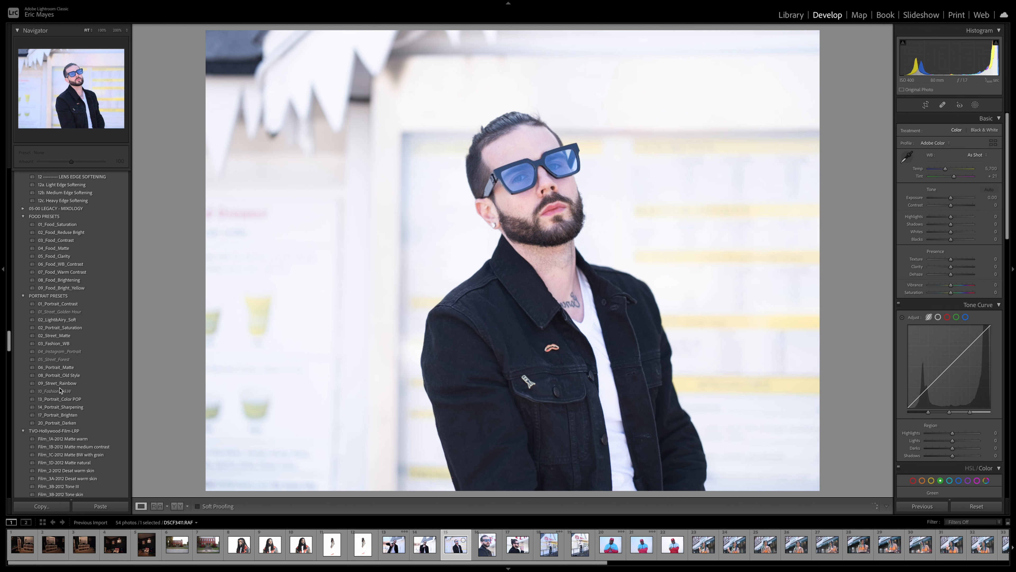
left_click(58, 406)
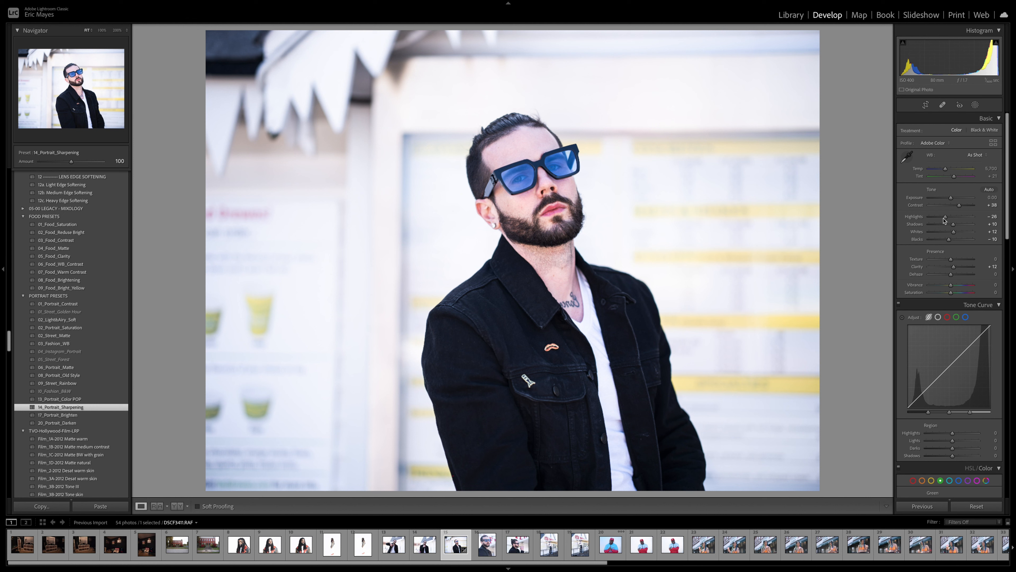
Step: Set highlights −80 and shadows −2, ease clarity, raise saturation, and cool temperature to 5,962
left_click_drag(945, 217, 934, 221)
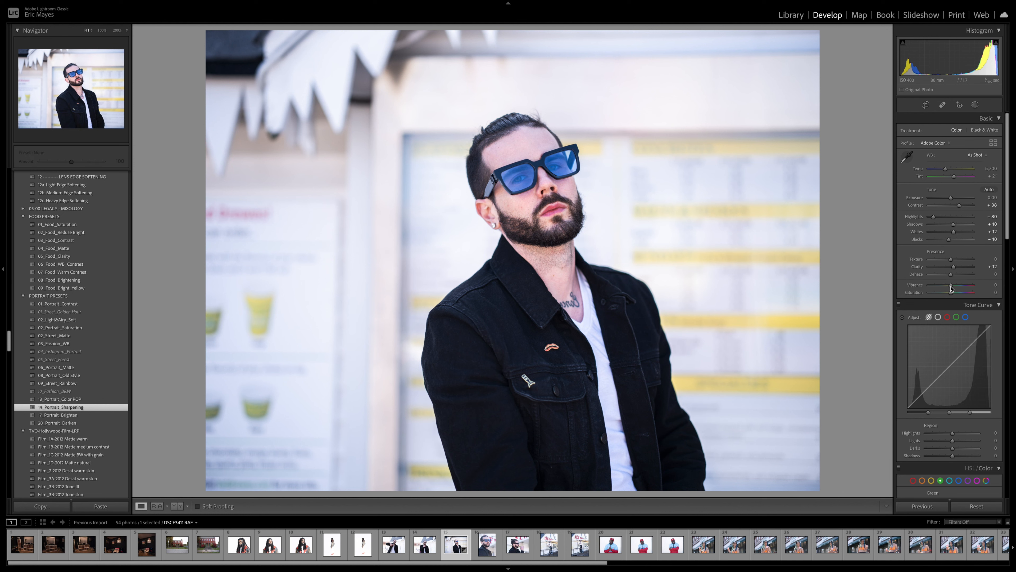
left_click_drag(951, 293, 954, 298)
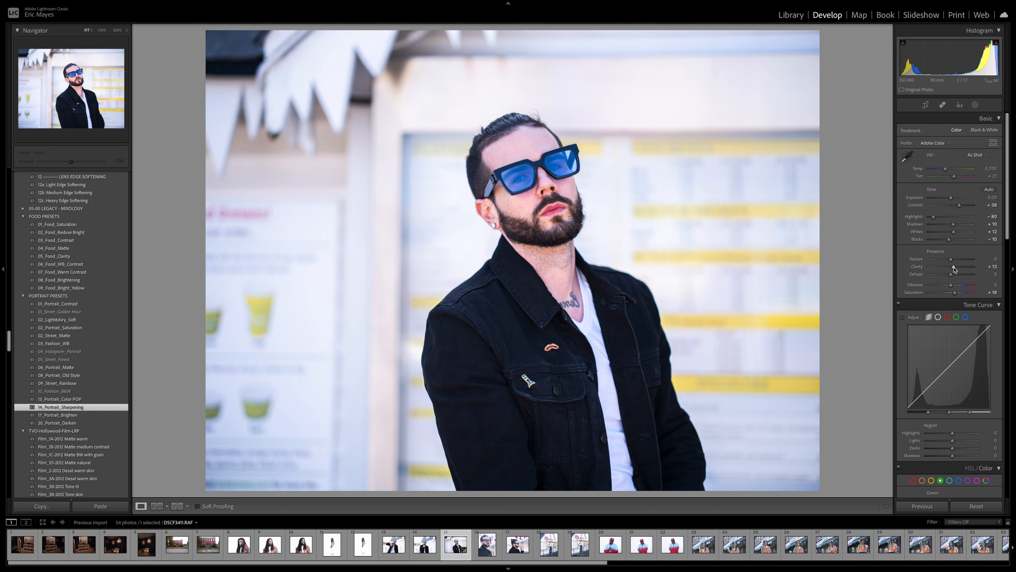
left_click_drag(954, 269, 952, 268)
left_click_drag(952, 225, 951, 228)
left_click_drag(946, 171, 947, 172)
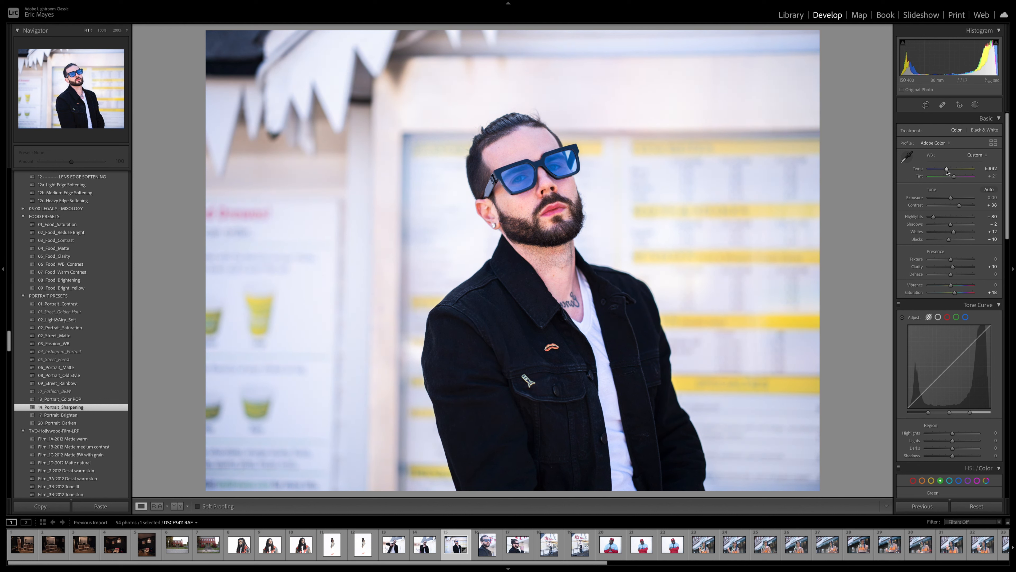
Step: Straighten the portrait to an angle of −1.31 in Crop & Straighten and apply it
left_click(926, 106)
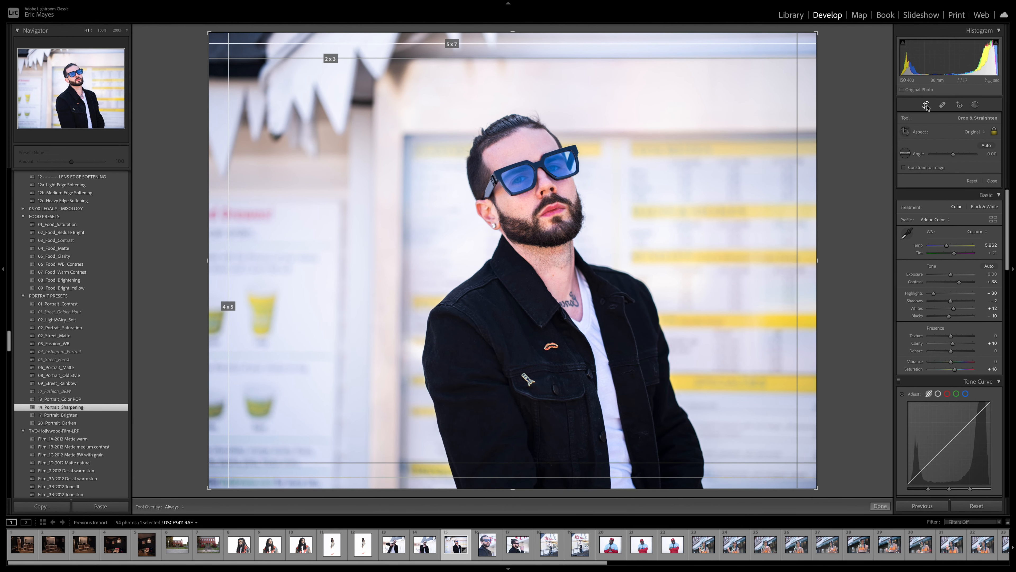
left_click(992, 154)
left_click(989, 161)
left_click(992, 154)
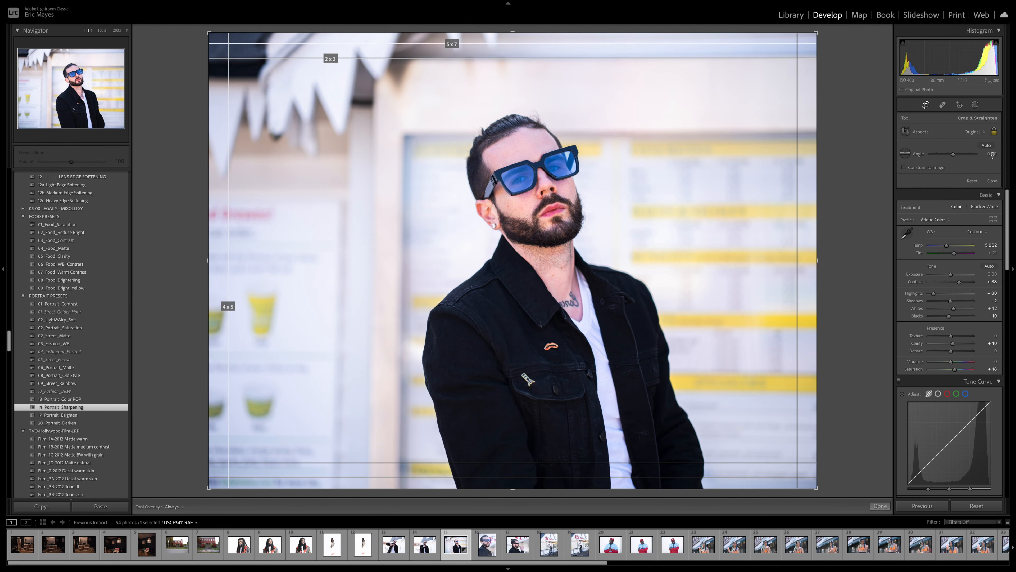
left_click(970, 160)
left_click_drag(952, 155, 953, 156)
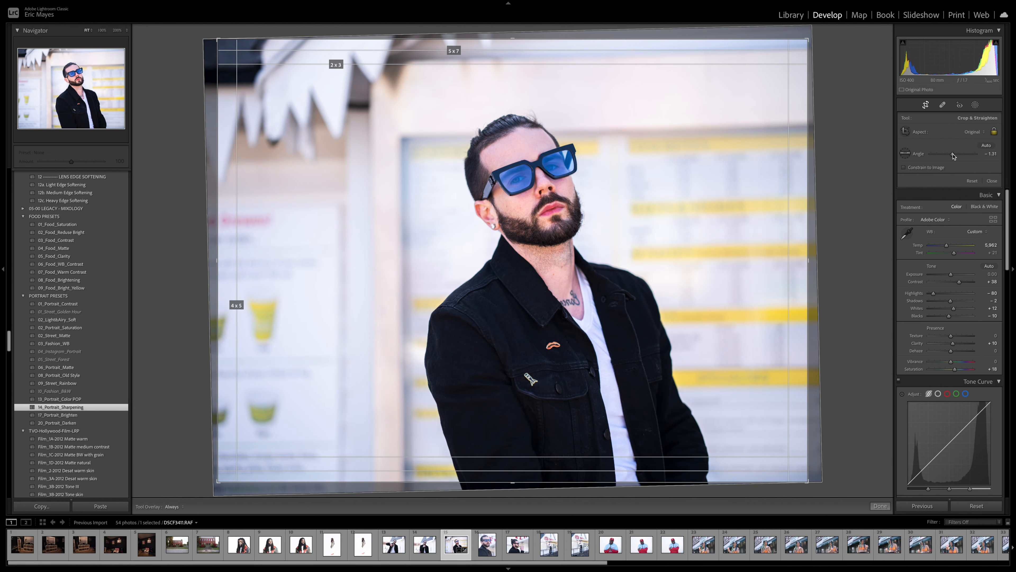
left_click(880, 505)
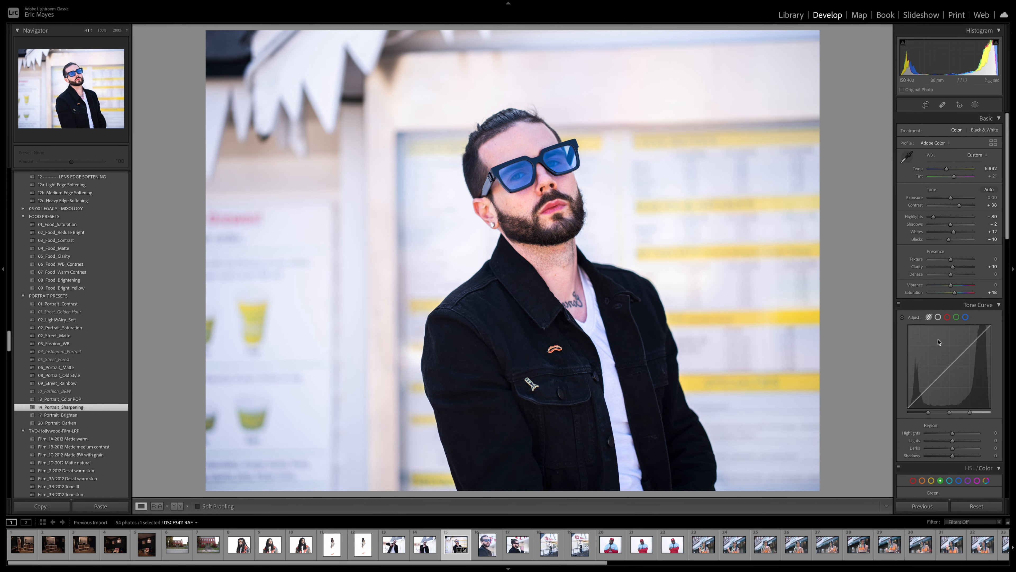
Step: In HSL/Color, raise the yellow Saturation to +77 and the blue Saturation to +23
scroll(939, 362, "down", 5)
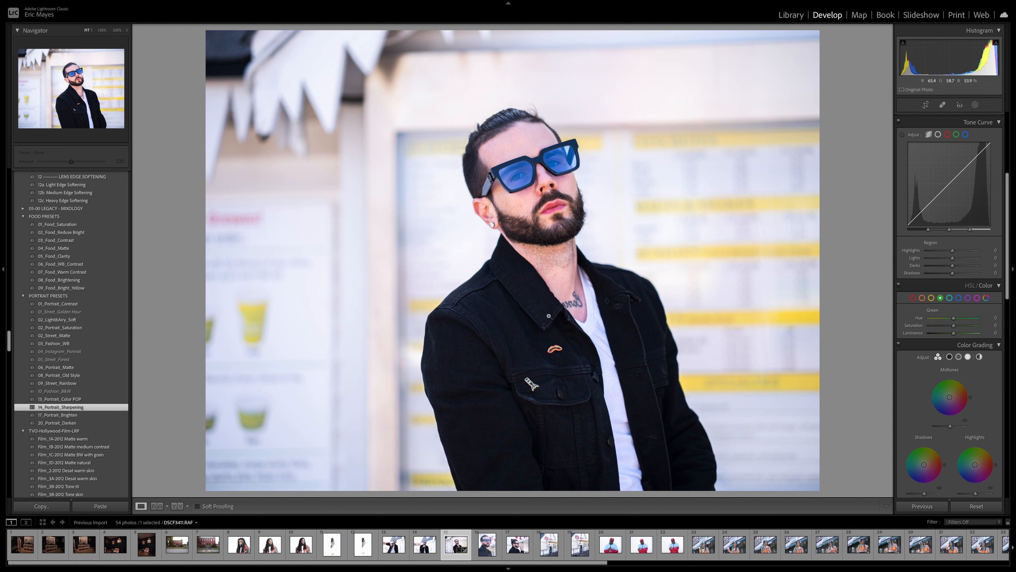
scroll(928, 114, "up", 5)
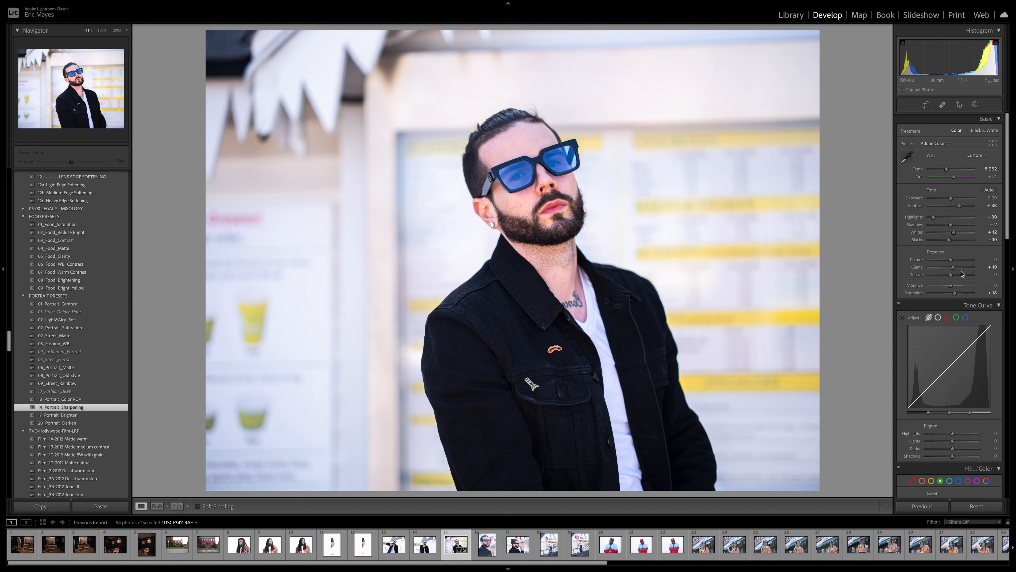
scroll(958, 311, "down", 5)
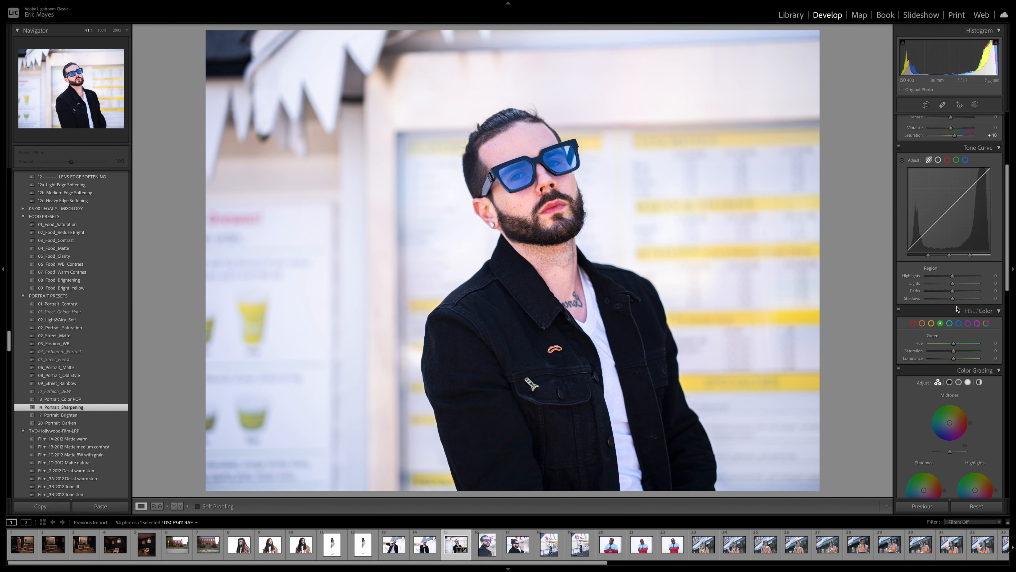
scroll(957, 311, "down", 2)
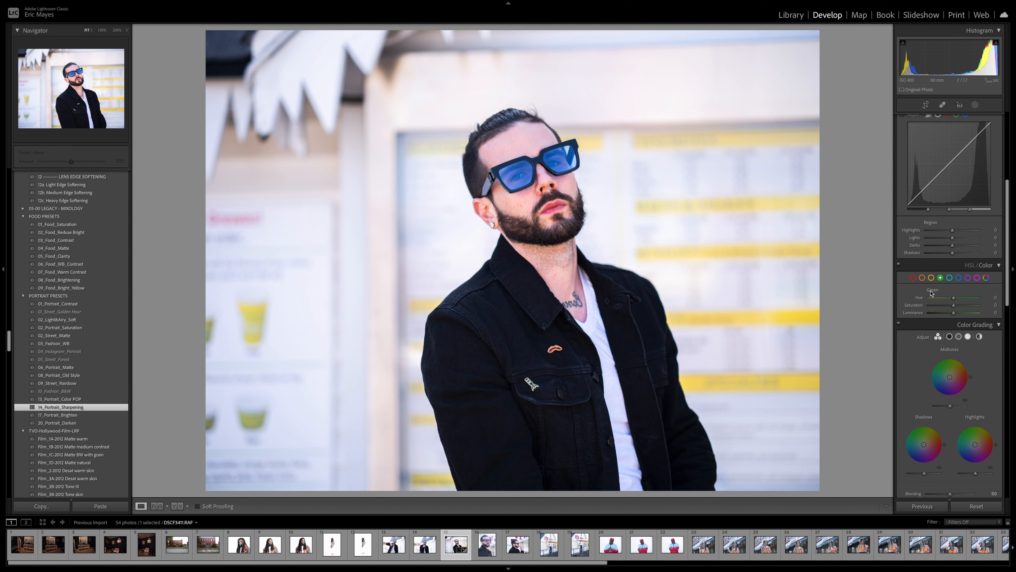
left_click(988, 266)
left_click(989, 267)
left_click(930, 279)
mouse_move(954, 307)
left_mouse_down()
mouse_move(976, 307)
mouse_move(962, 307)
left_mouse_up()
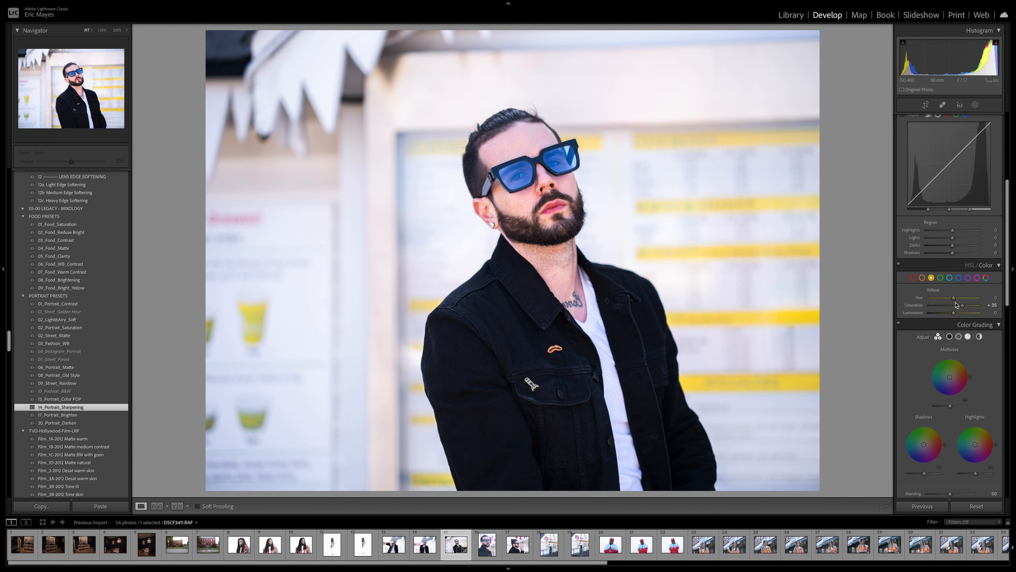
left_click(959, 278)
mouse_move(954, 306)
left_mouse_down()
mouse_move(968, 306)
mouse_move(959, 312)
left_mouse_up()
Step: Set Sharpening Amount to 56 and Luminance noise reduction to 55, then add film grain in Effects
scroll(960, 297, "down", 10)
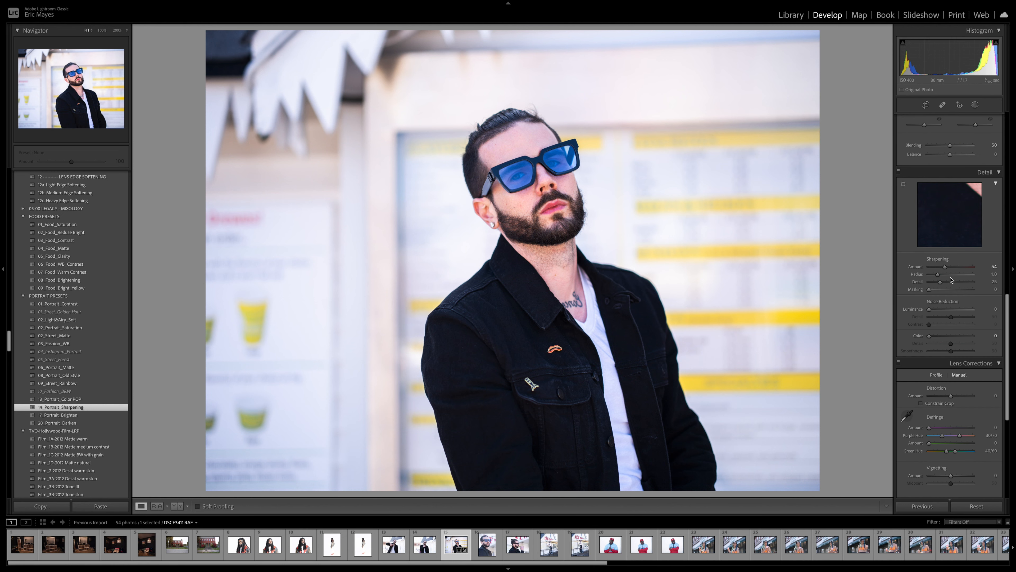
left_click_drag(939, 271, 946, 271)
left_click_drag(930, 309, 953, 310)
scroll(954, 384, "down", 5)
left_click_drag(931, 427, 959, 429)
scroll(953, 418, "up", 10)
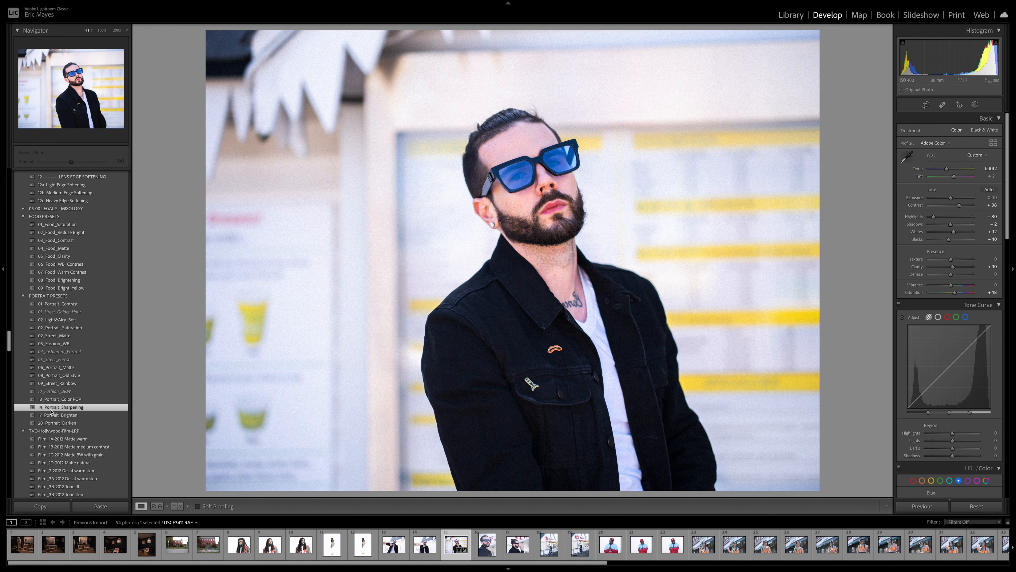
Step: Try the Film_3B-2012 Tone skin preset, then apply Film_11-2012 Contrast
scroll(50, 411, "down", 3)
scroll(51, 411, "down", 3)
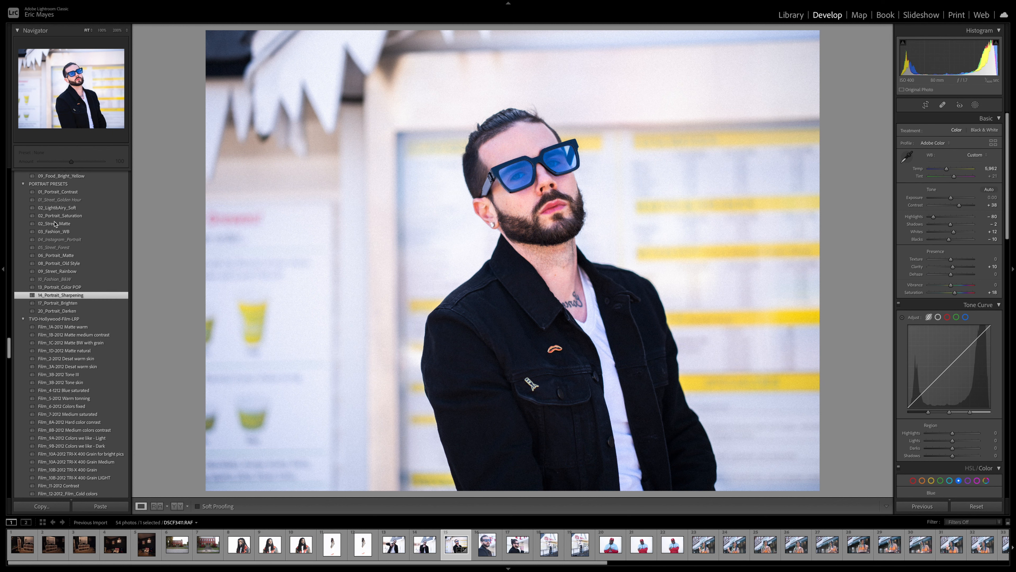
left_click(93, 382)
scroll(73, 417, "down", 4)
left_click(74, 415)
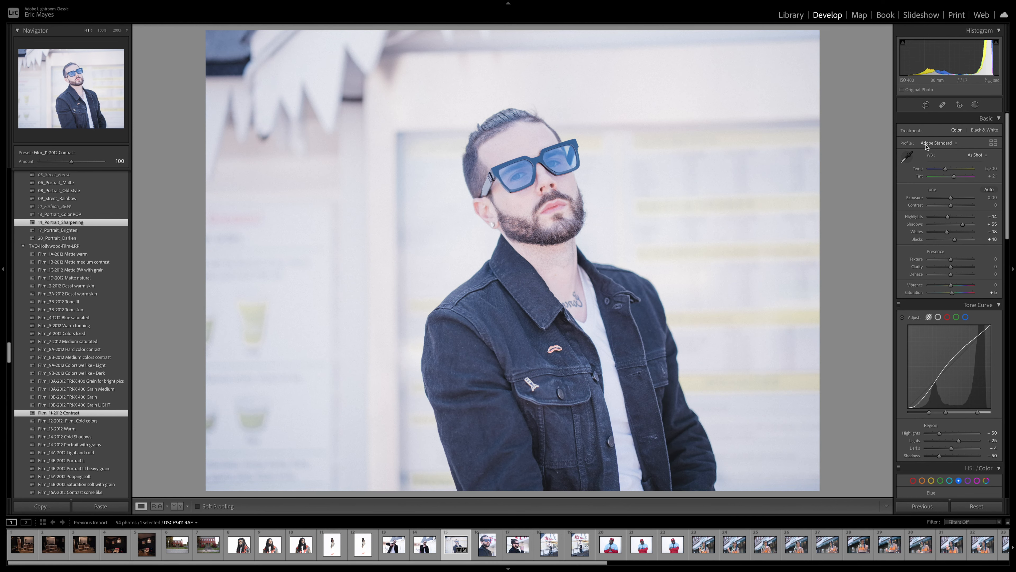
Step: Select the gloved woman's wall portrait in the filmstrip and close the Crop & Straighten overlay
left_click(76, 334)
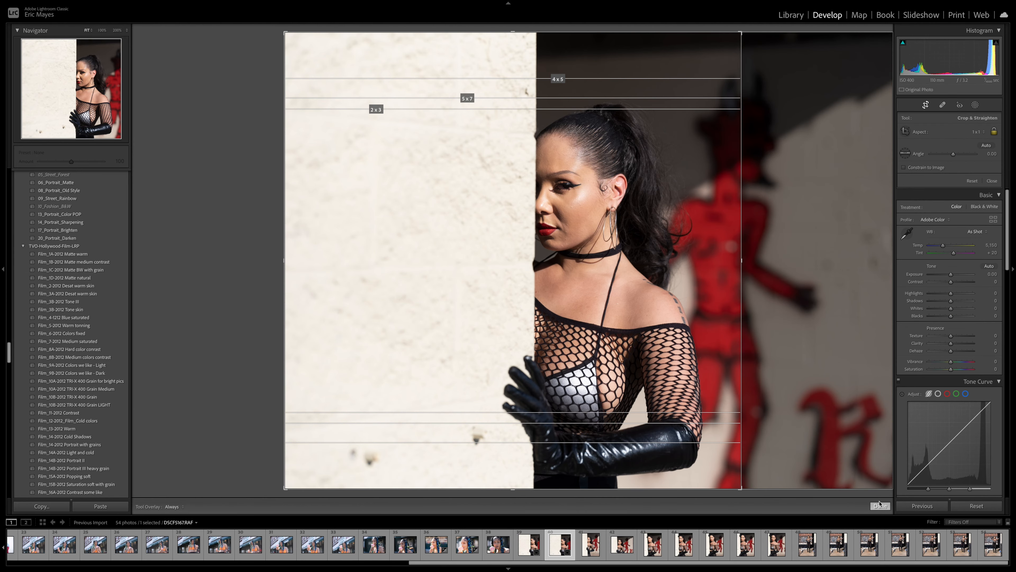
left_click(880, 506)
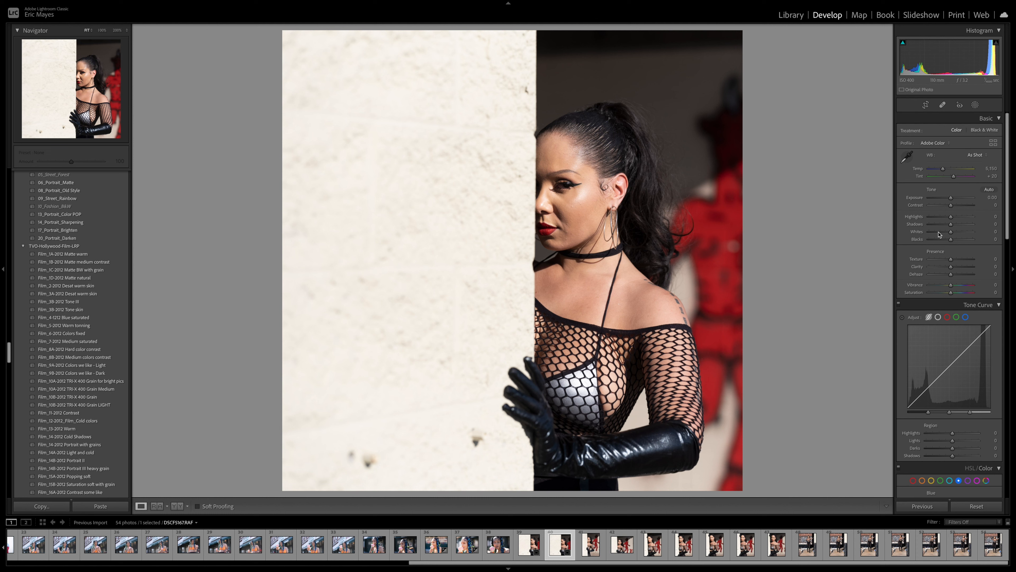
Step: In Basic, set Highlights −36, Blacks +29, Saturation +26, Temp 5,219, and raise Clarity and Whites
mouse_move(952, 218)
left_mouse_down()
mouse_move(939, 218)
mouse_move(959, 220)
mouse_move(943, 223)
mouse_move(954, 227)
mouse_move(954, 206)
left_mouse_up()
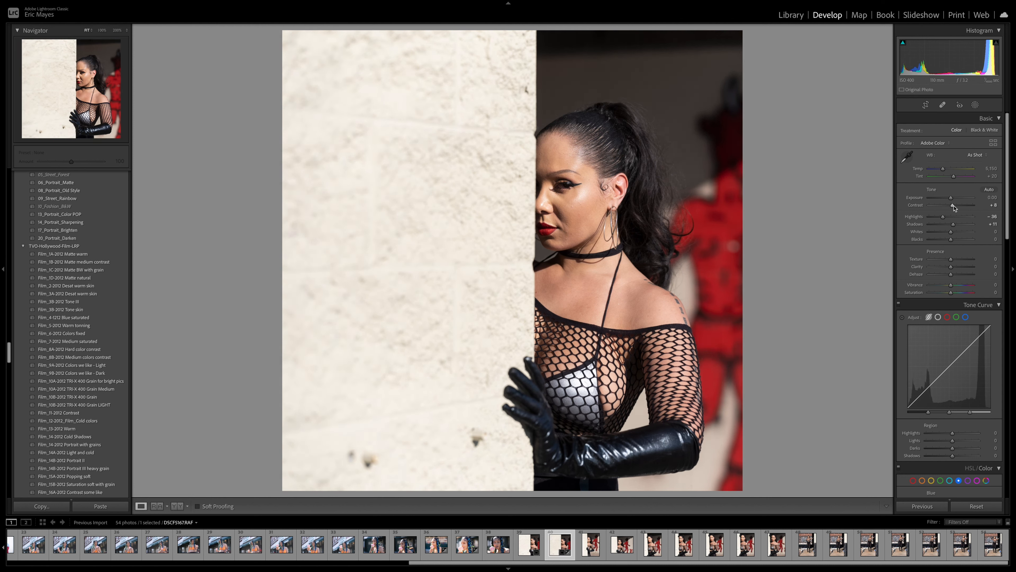
left_click_drag(951, 267, 954, 270)
left_click_drag(942, 169, 943, 171)
left_click_drag(955, 290, 956, 294)
left_click_drag(951, 232, 956, 242)
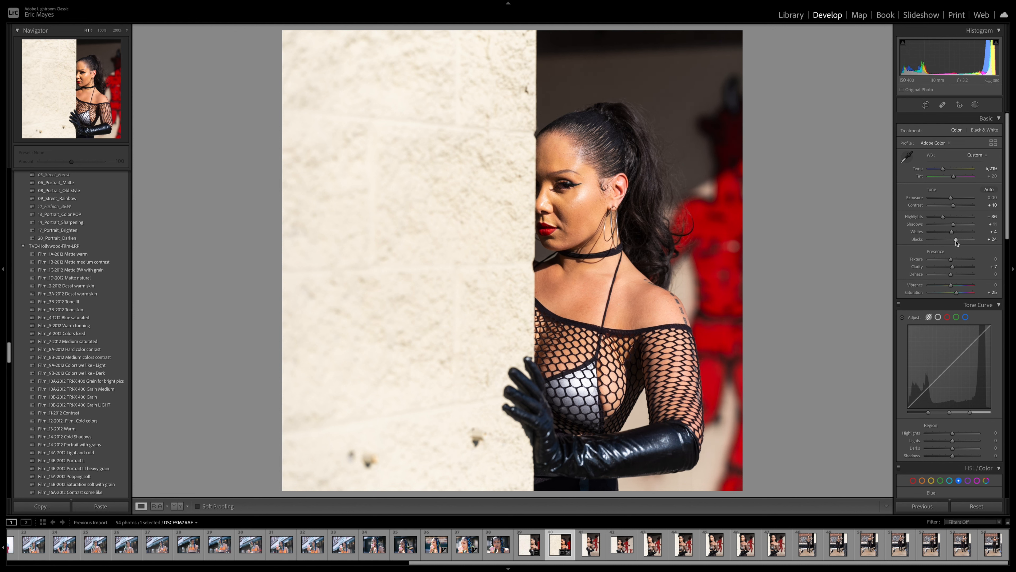
left_click_drag(951, 285, 949, 291)
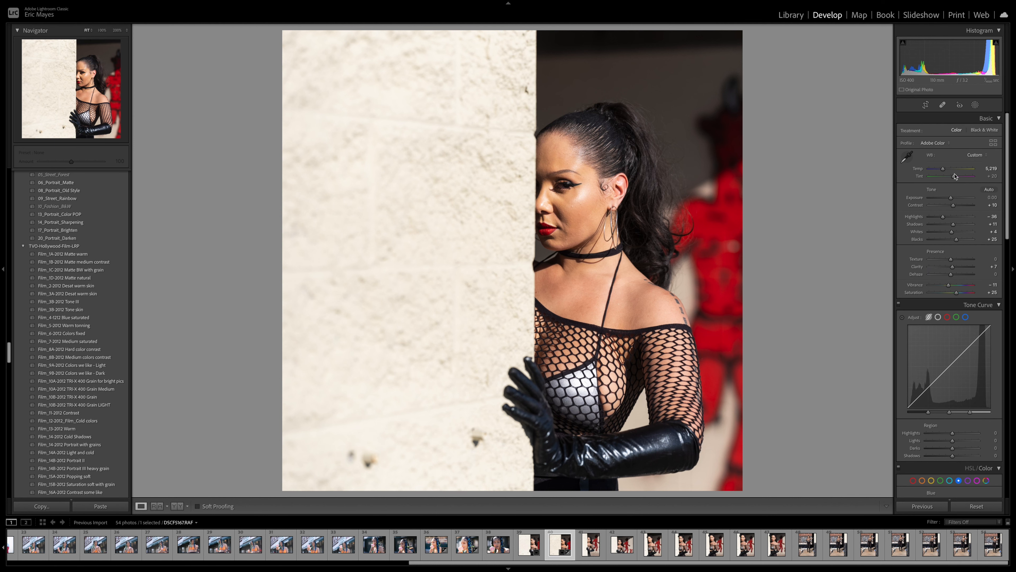
left_click_drag(955, 177, 954, 180)
scroll(959, 329, "down", 10)
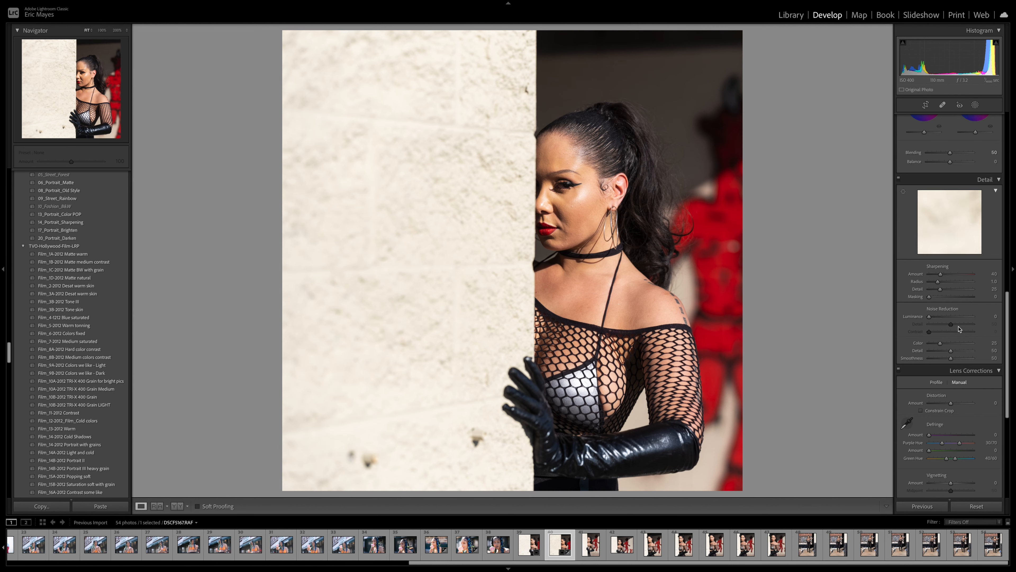
scroll(959, 329, "down", 1)
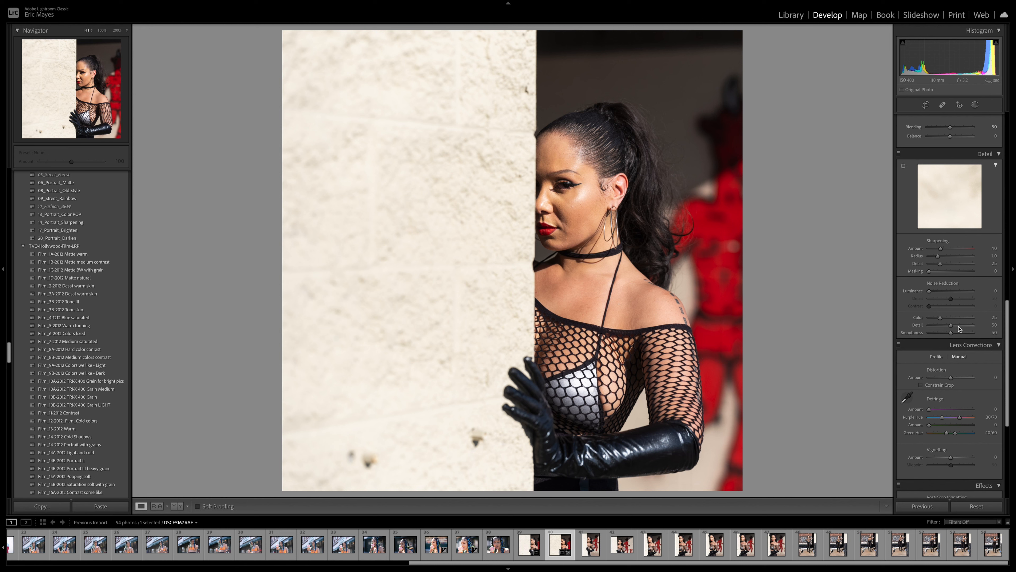
scroll(952, 216, "up", 11)
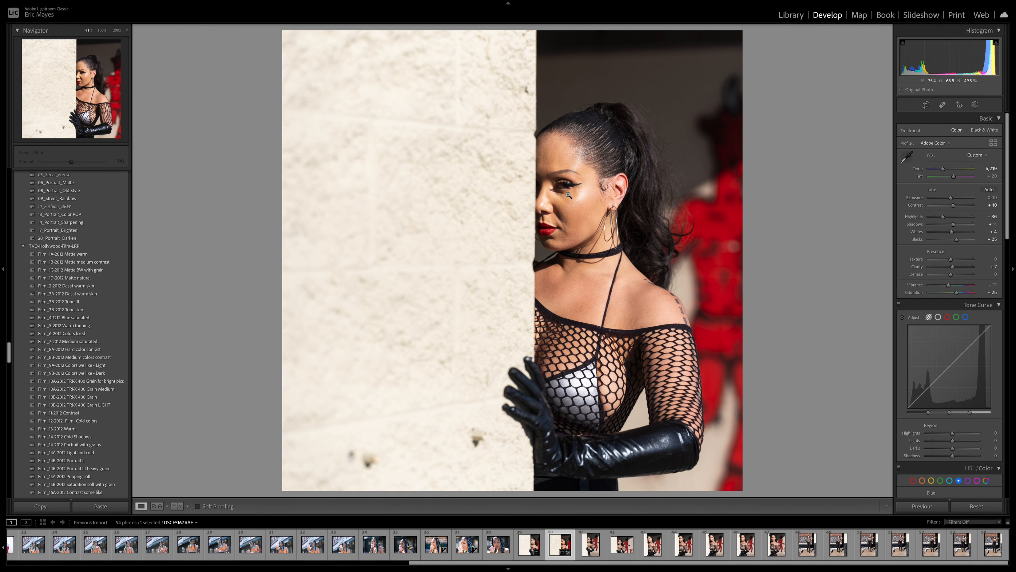
Step: Spot-heal the blemish on the cheek beside the nose, then return to the full portrait
left_click(562, 201)
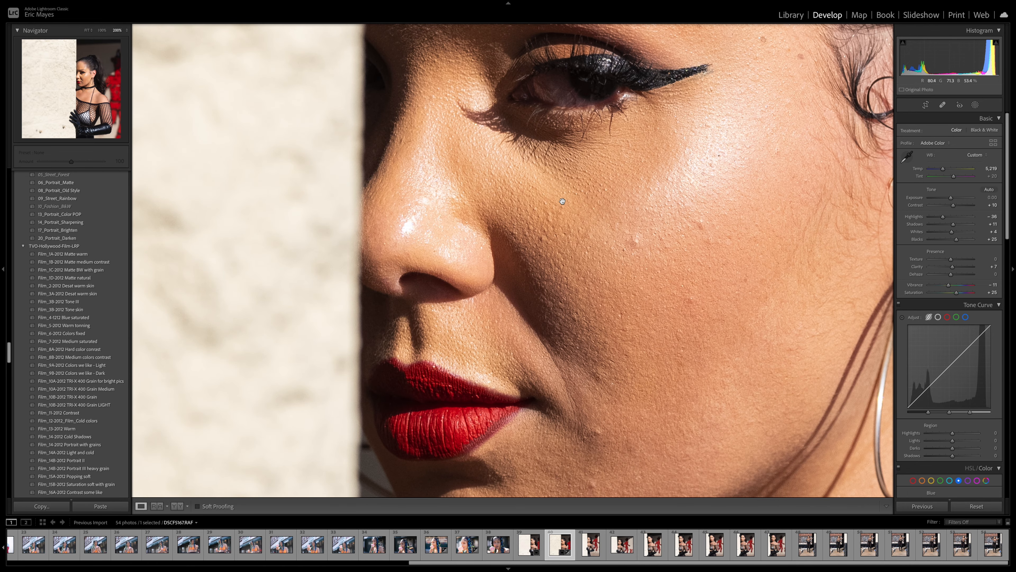
left_click(942, 105)
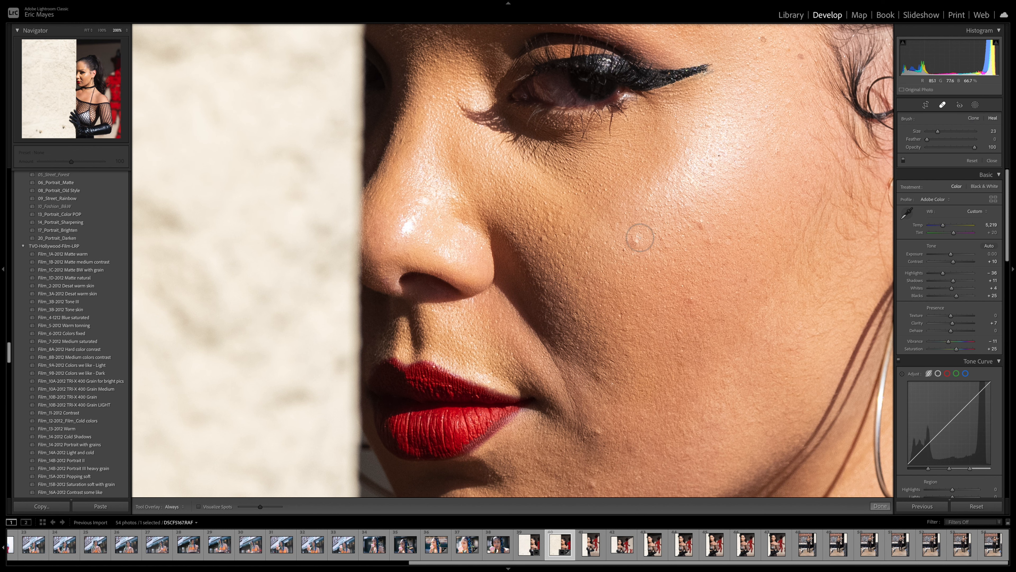
key("ctrl+equal")
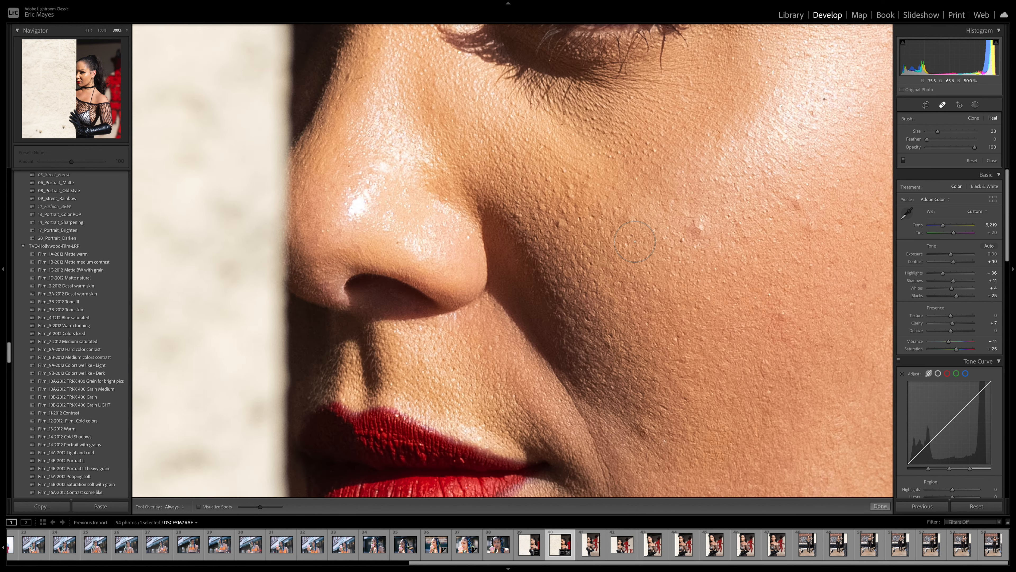
left_click(699, 225)
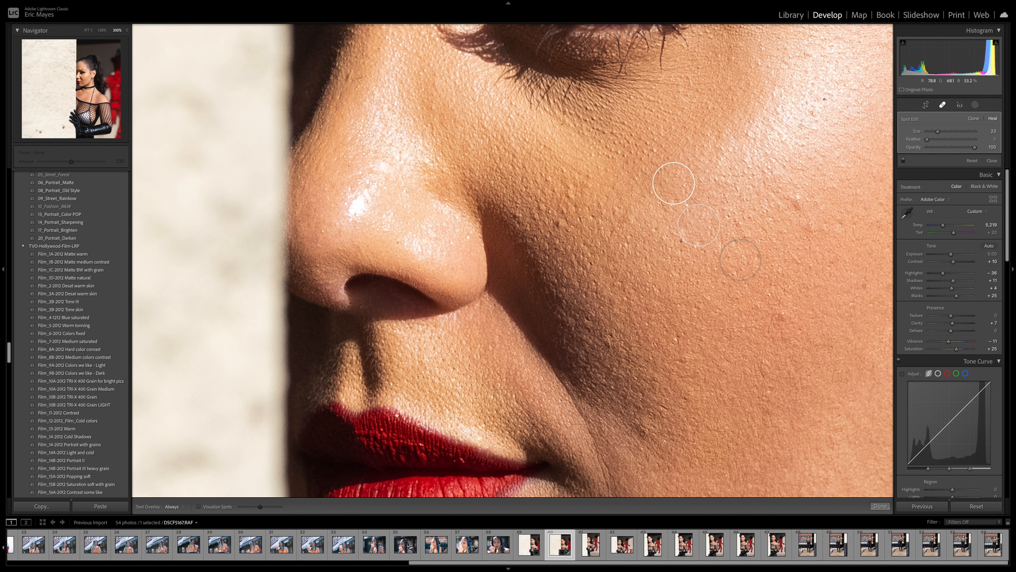
left_click(882, 507)
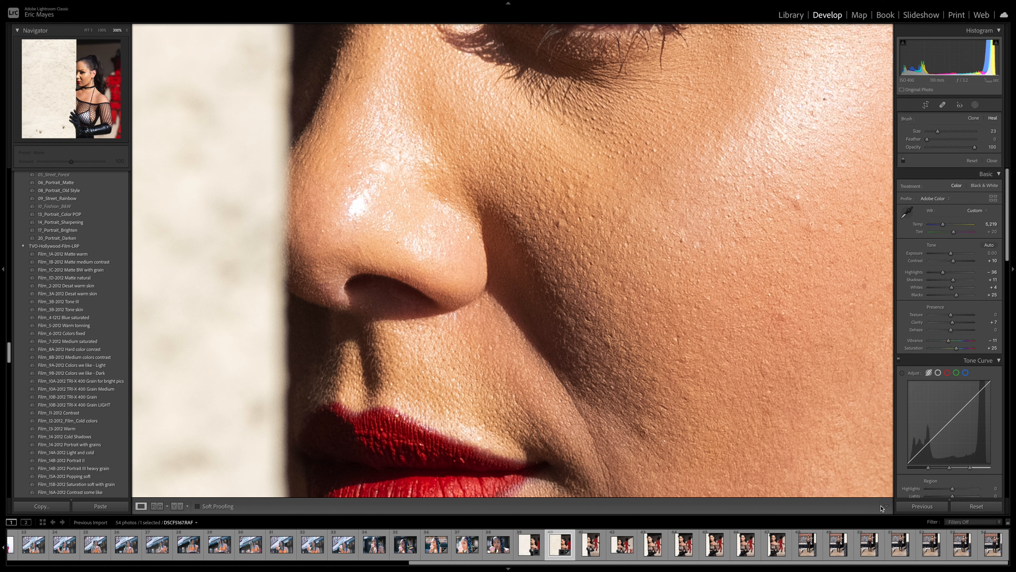
left_click(722, 317)
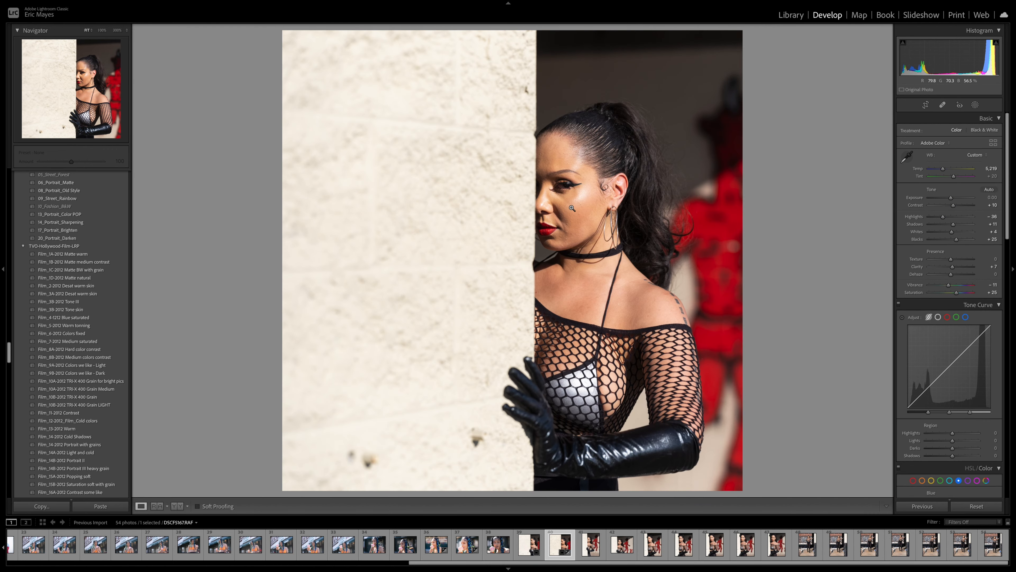
Step: Spot-heal the small blemish on the cheek near the ear, then fit the portrait in view
left_click(590, 207)
left_click(943, 105)
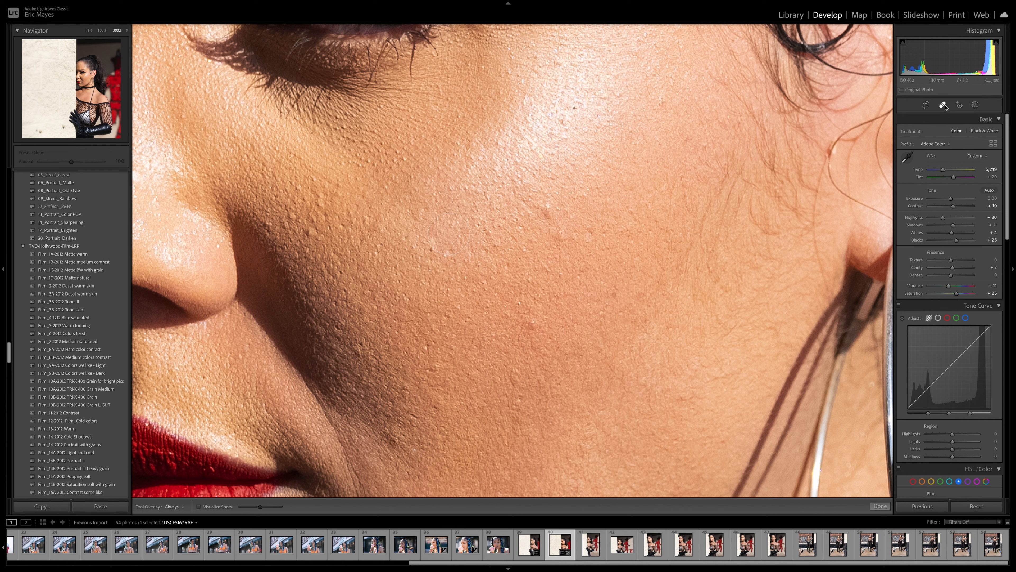
scroll(546, 209, "down", 6)
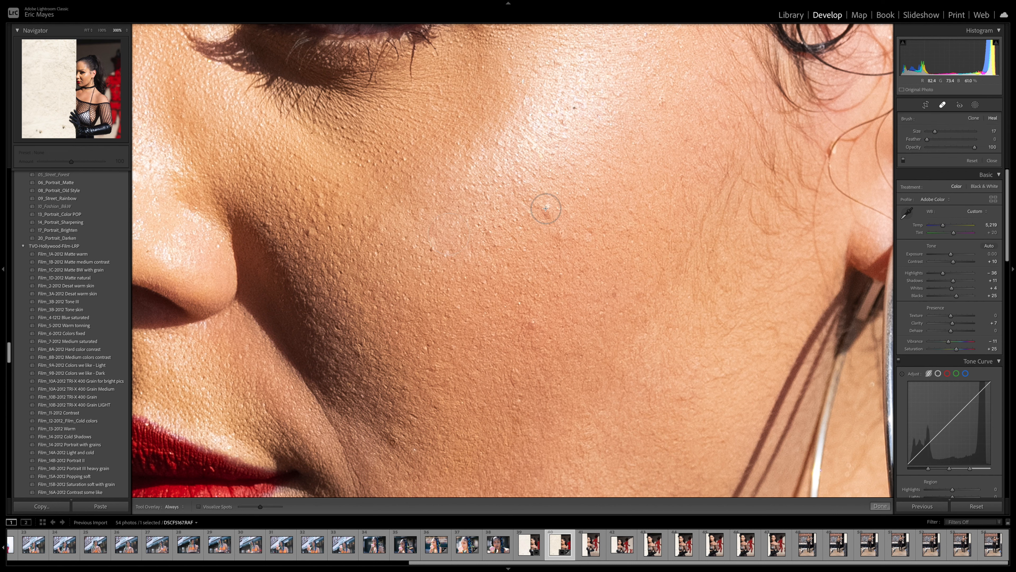
left_click(545, 207)
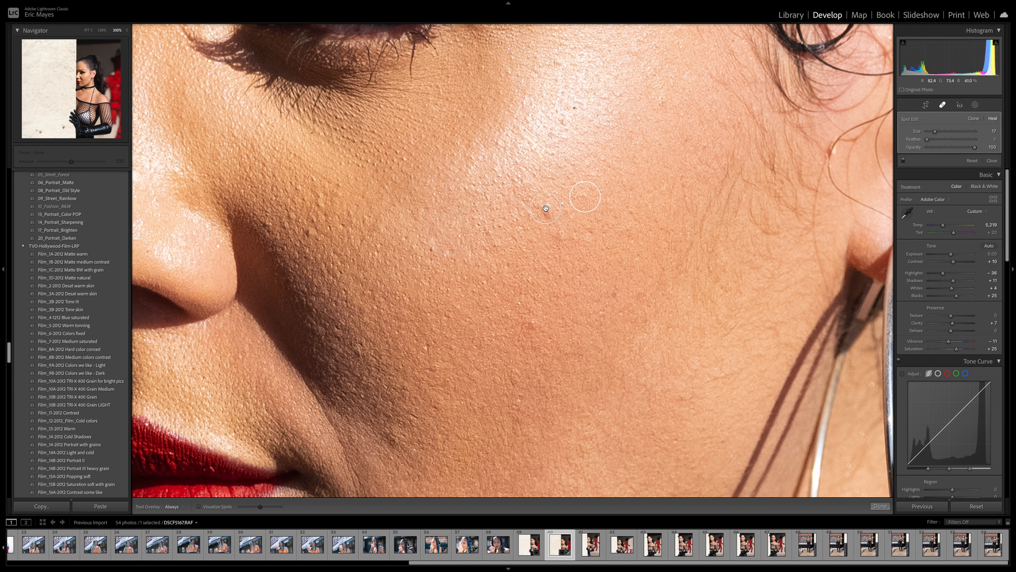
left_click(878, 508)
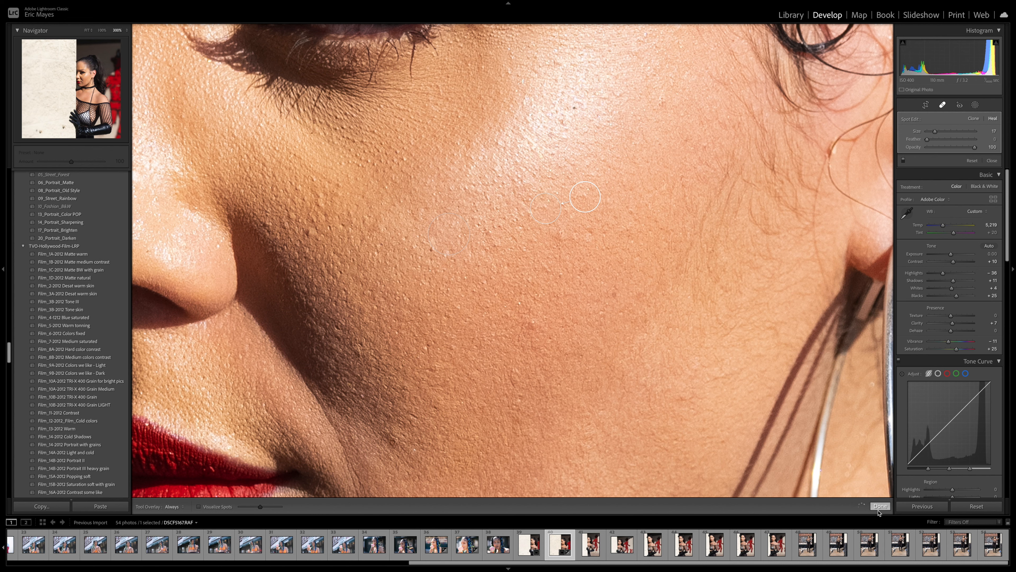
left_click(633, 353)
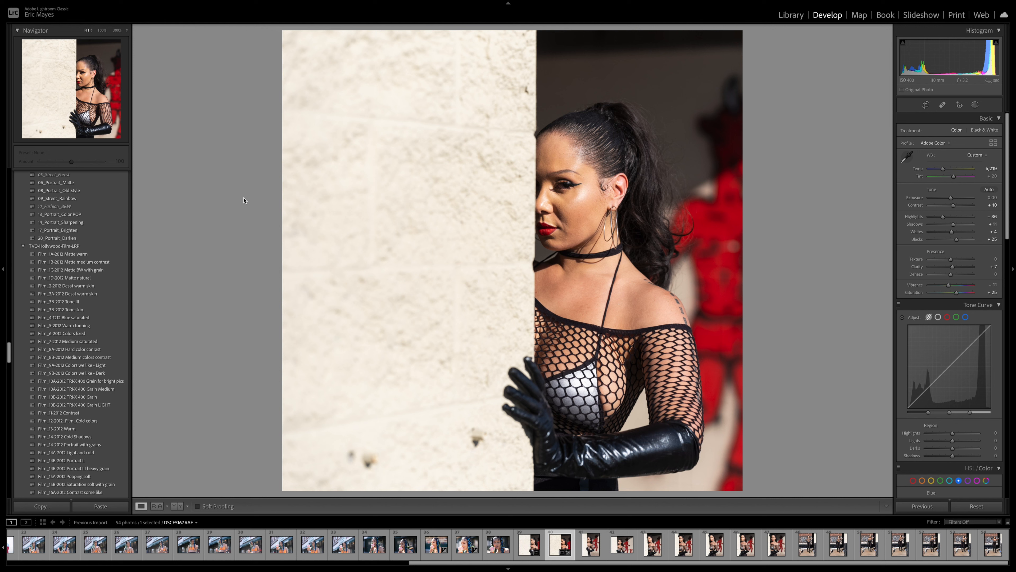
Step: Create a new User Preset named after the model from the current develop settings
scroll(88, 374, "down", 15)
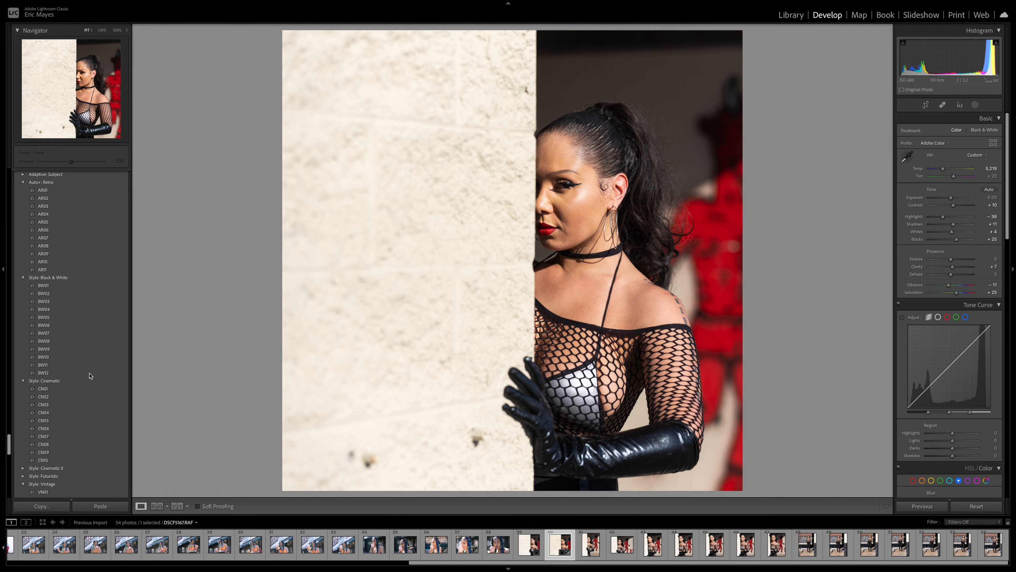
scroll(89, 376, "down", 15)
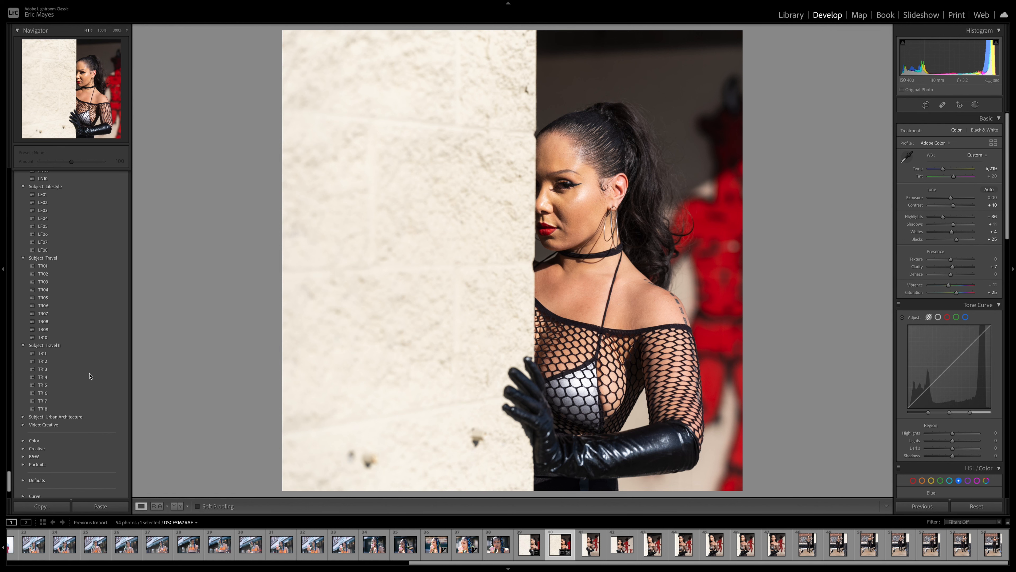
scroll(89, 376, "up", 10)
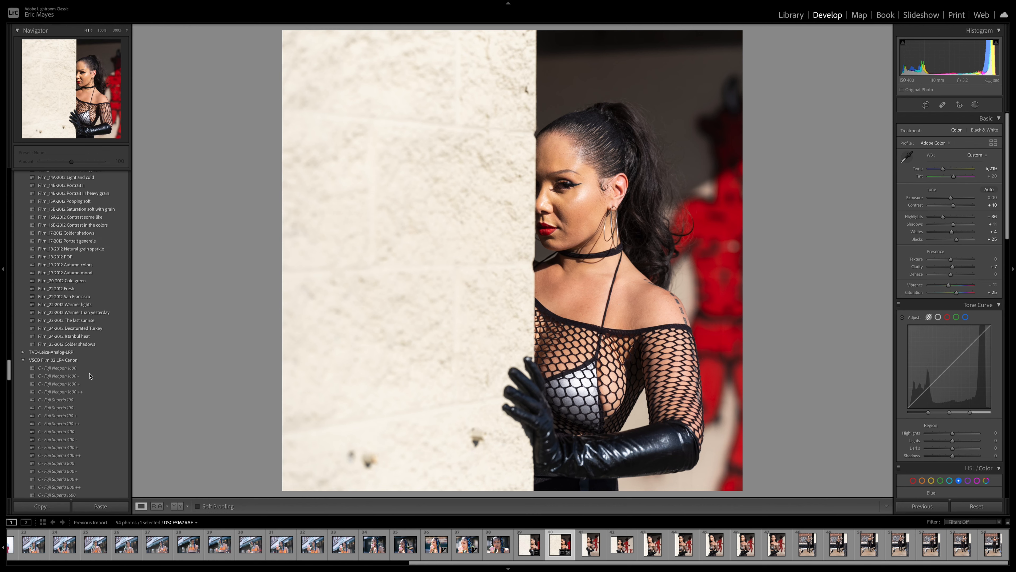
scroll(90, 376, "up", 15)
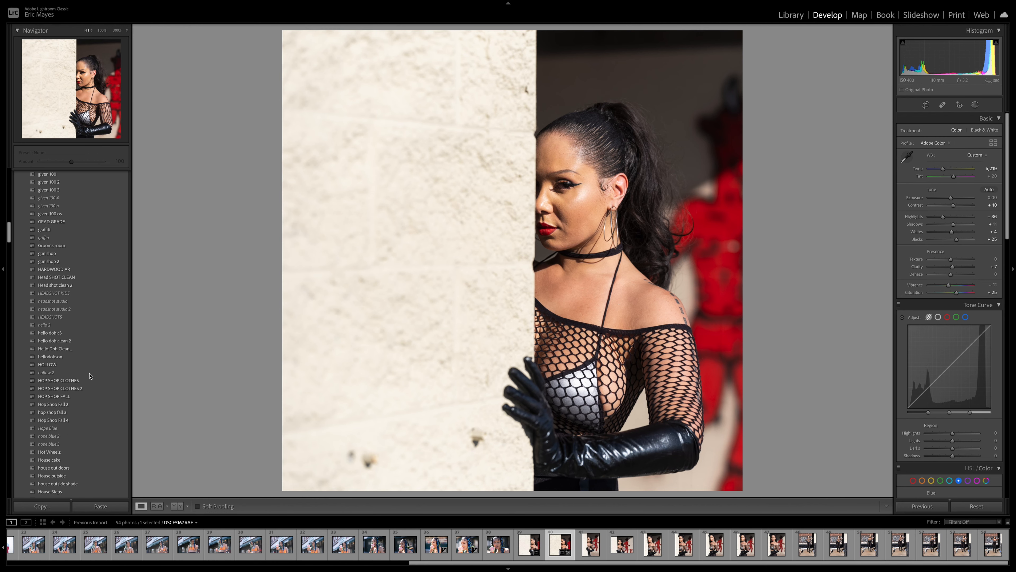
scroll(90, 375, "up", 10)
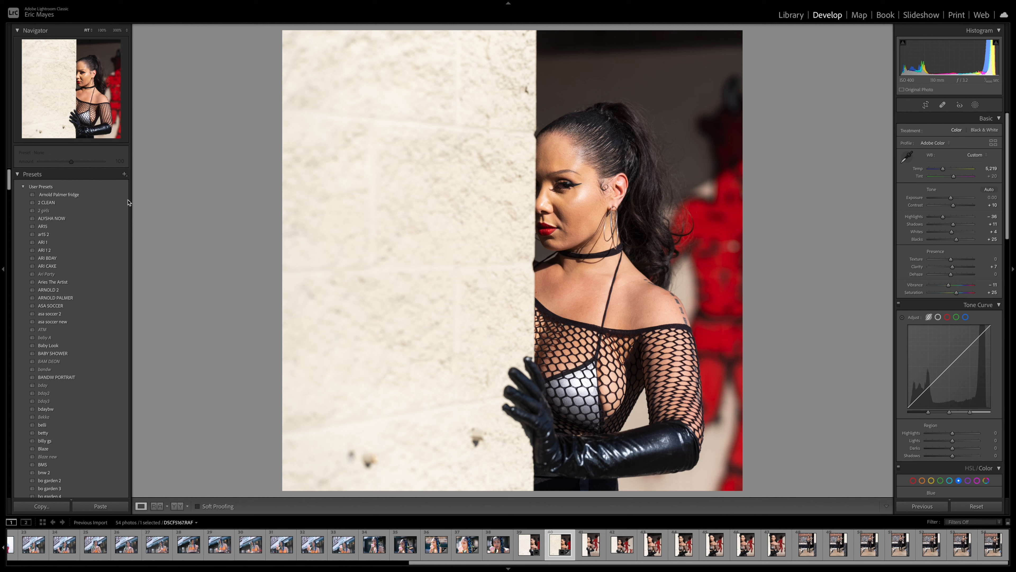
left_click(124, 177)
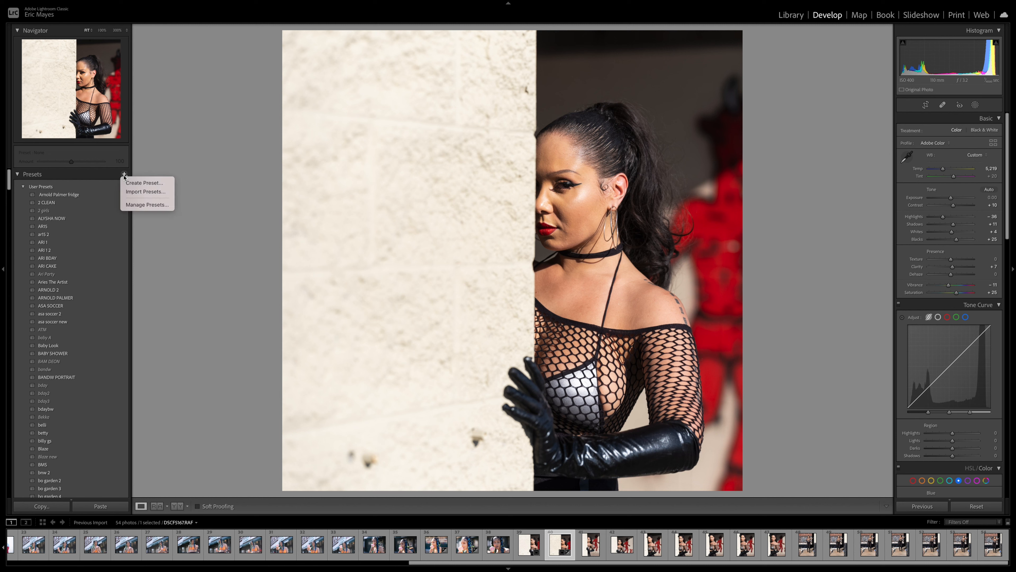
left_click(129, 182)
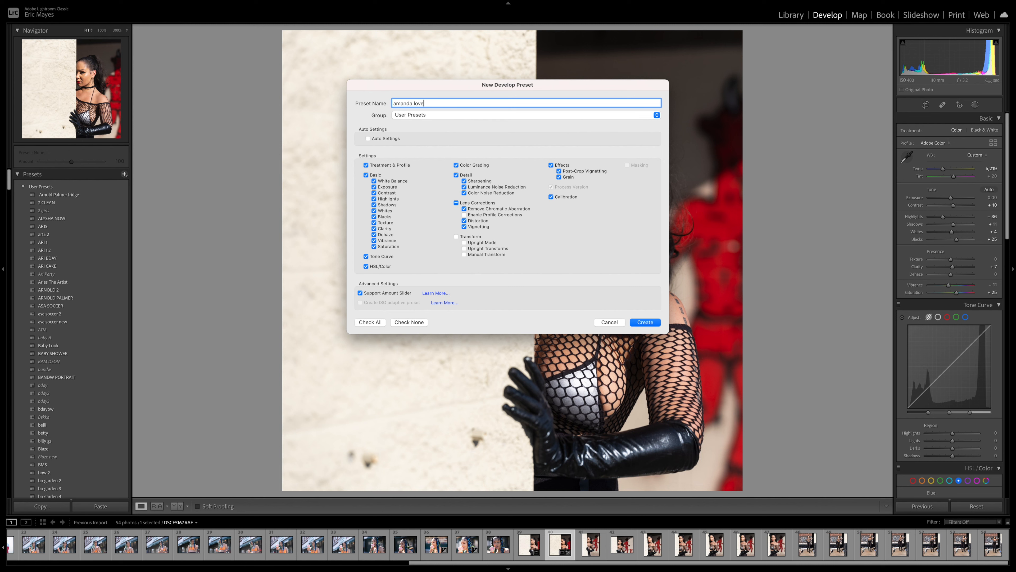
left_click(645, 322)
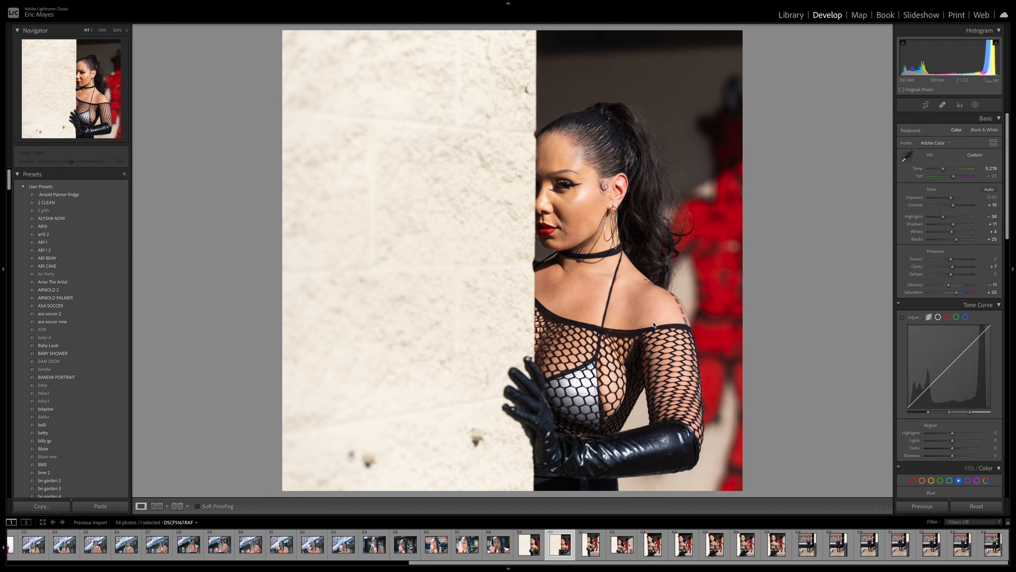
Step: Start an export of the photo with the Desktop as the destination folder
mouse_move(155, 3)
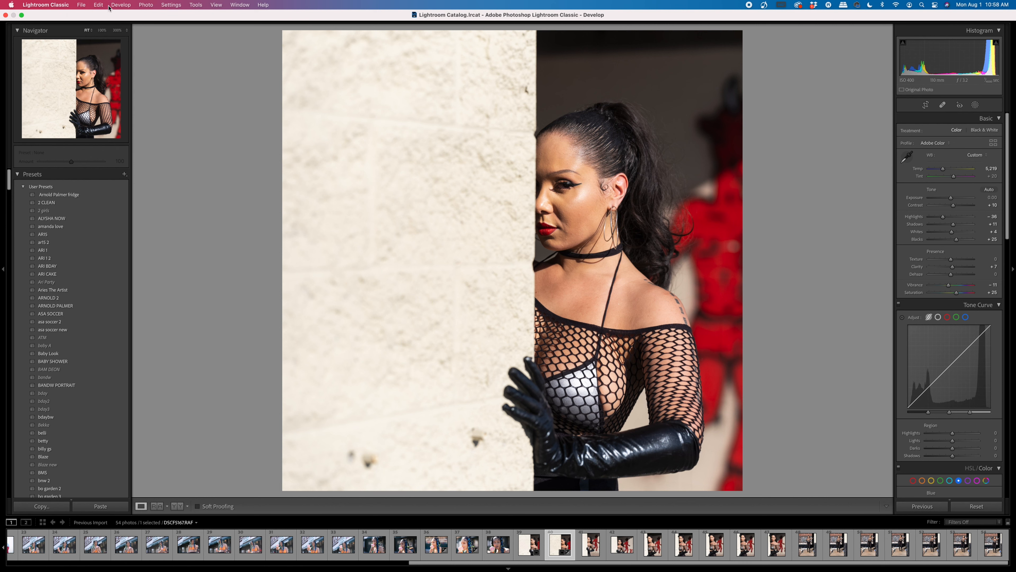
left_click(81, 5)
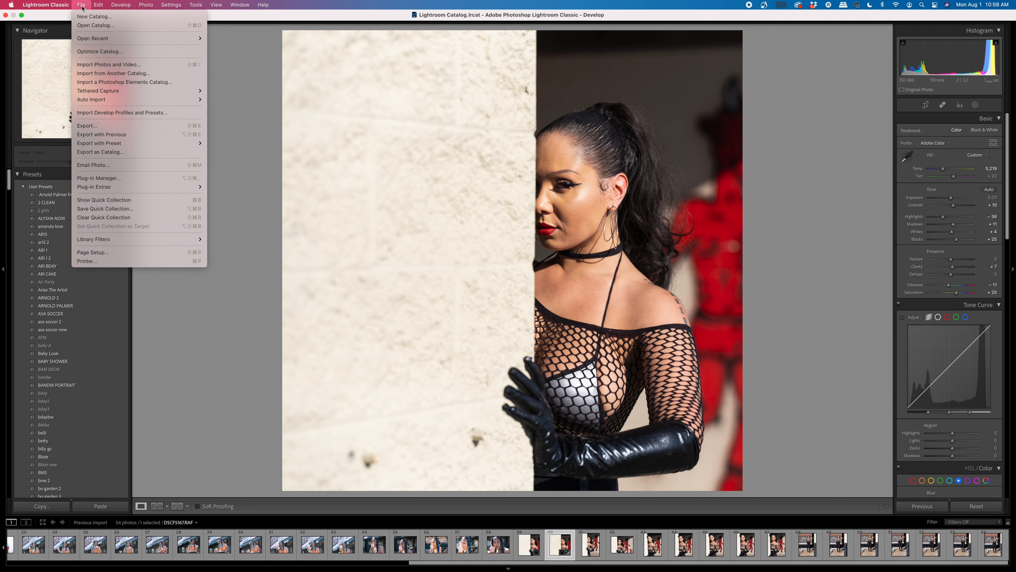
left_click(90, 127)
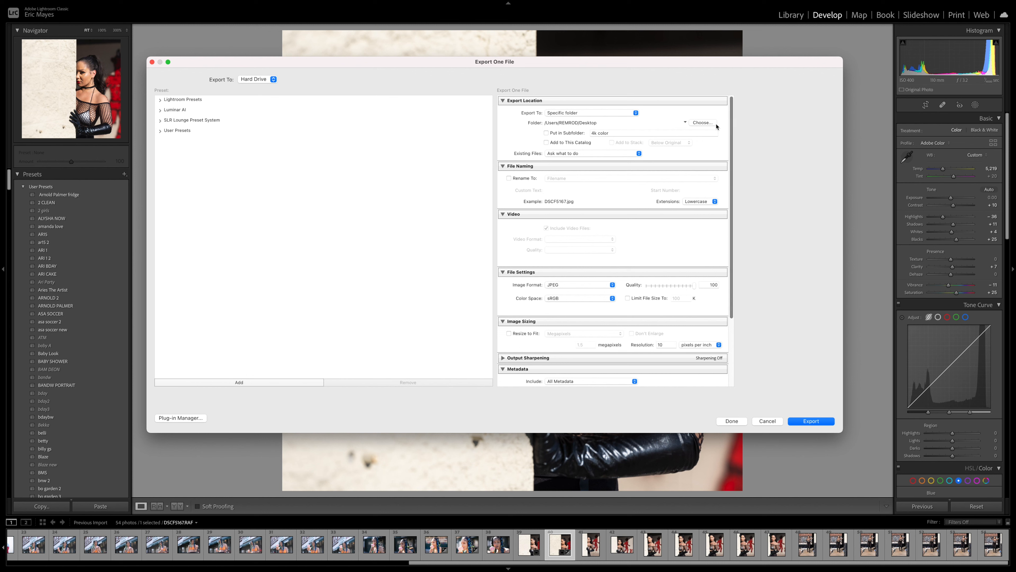
left_click(702, 125)
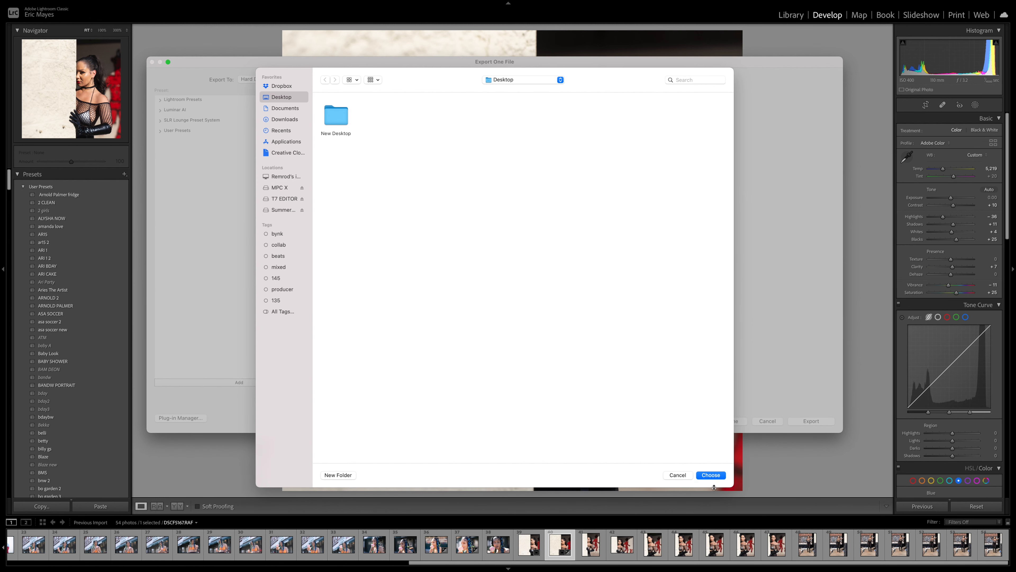
left_click(715, 476)
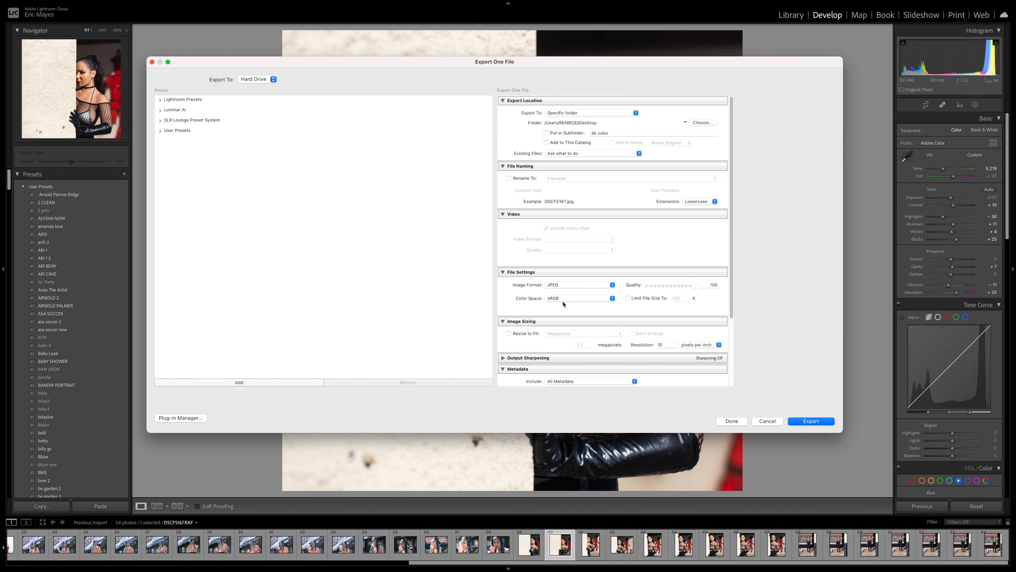
Step: Leave Resize to Fit unchecked and export the full-size JPEG at quality 100 in sRGB
scroll(565, 298, "down", 2)
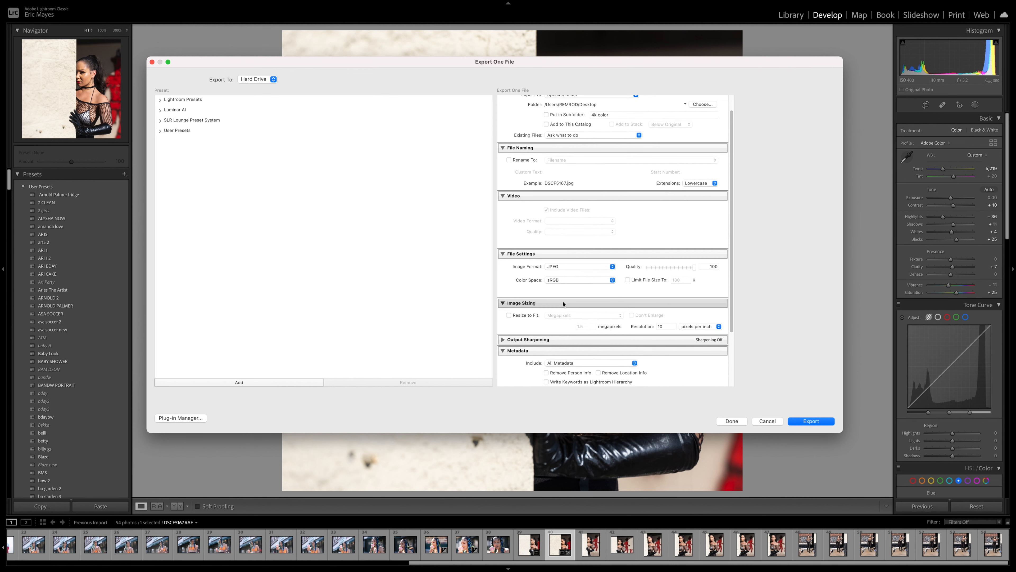
left_click(509, 316)
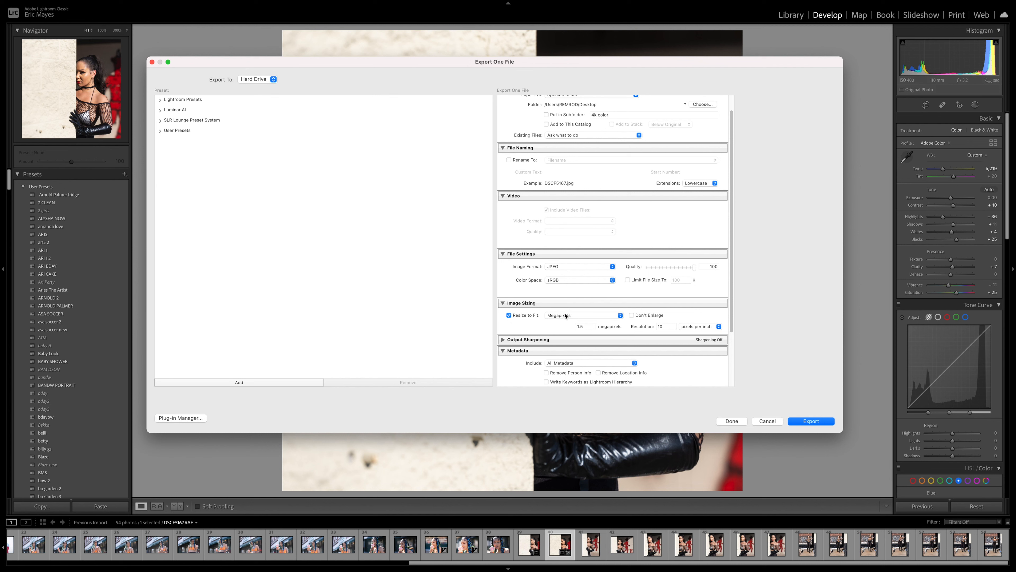
left_click(526, 316)
left_click(509, 316)
left_click(575, 315)
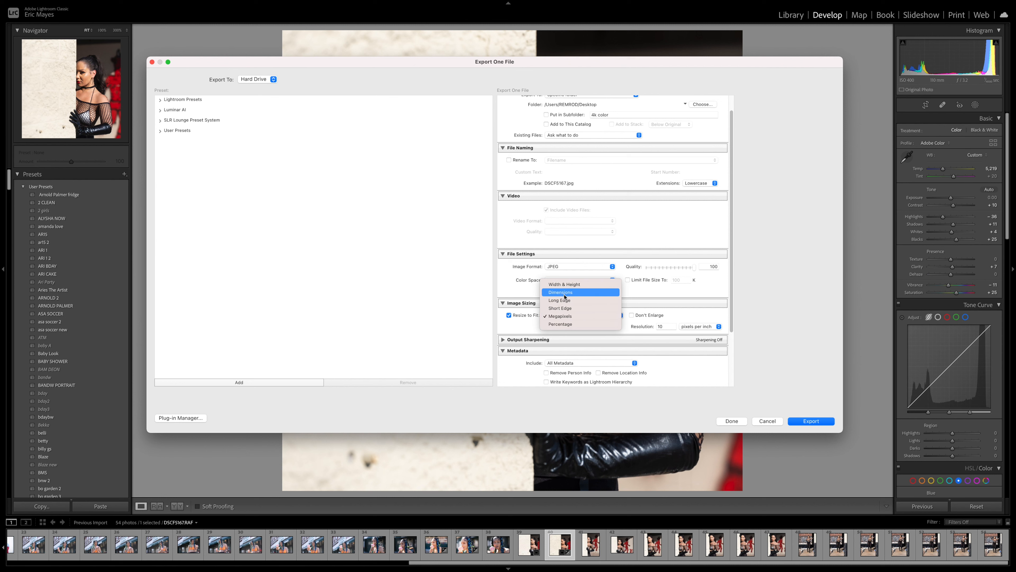
left_click(528, 324)
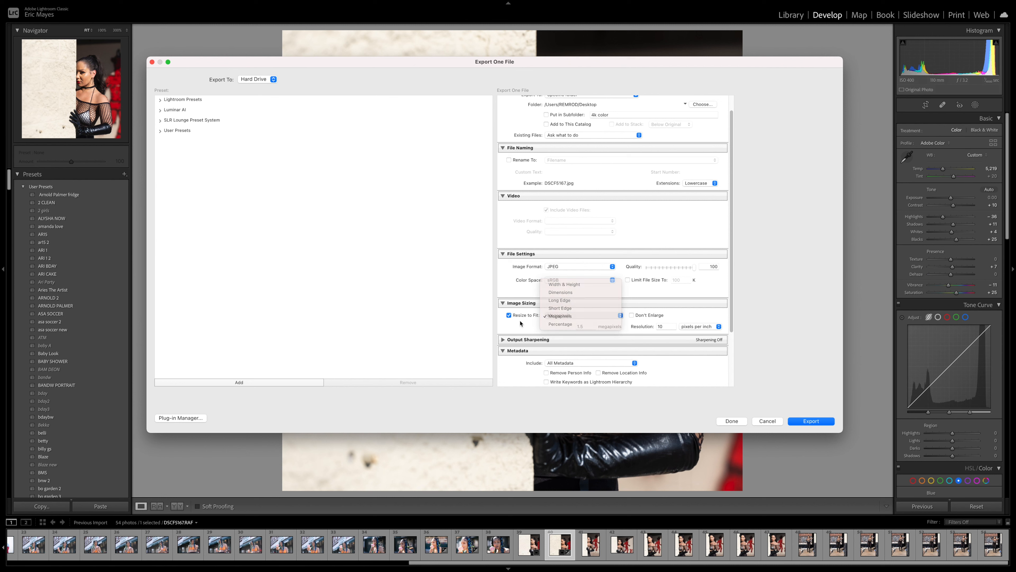
left_click(509, 316)
scroll(680, 364, "down", 4)
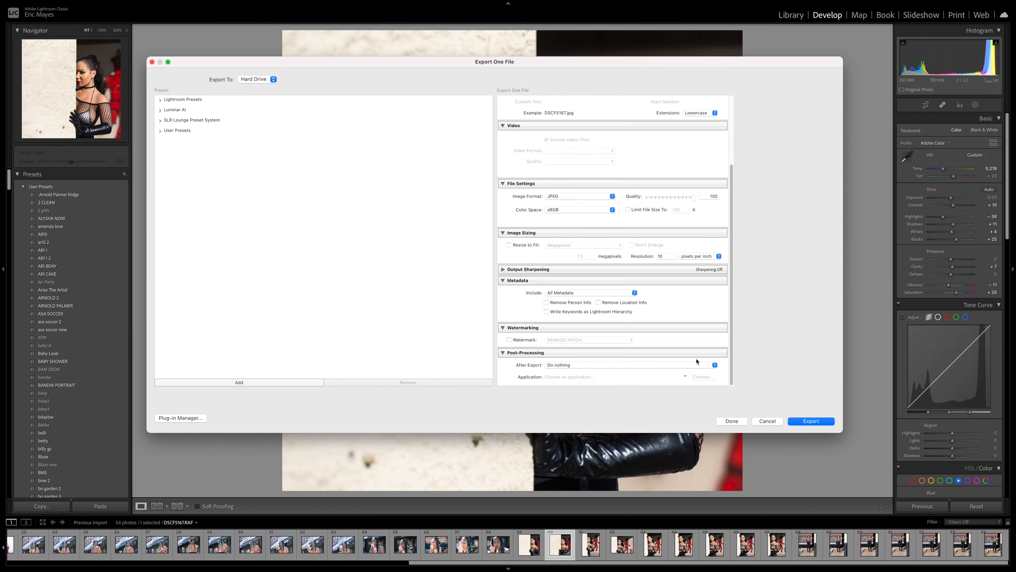
left_click(811, 420)
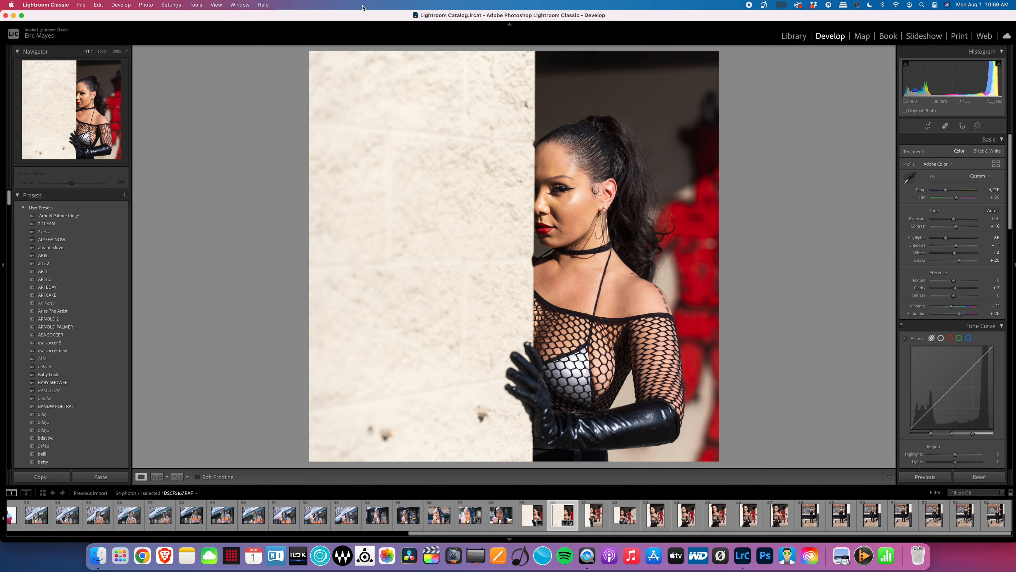
Step: Open the exported DSCF5167.jpg from the desktop in Preview and reposition its window
left_click_drag(343, 15, 118, 14)
double_click(992, 211)
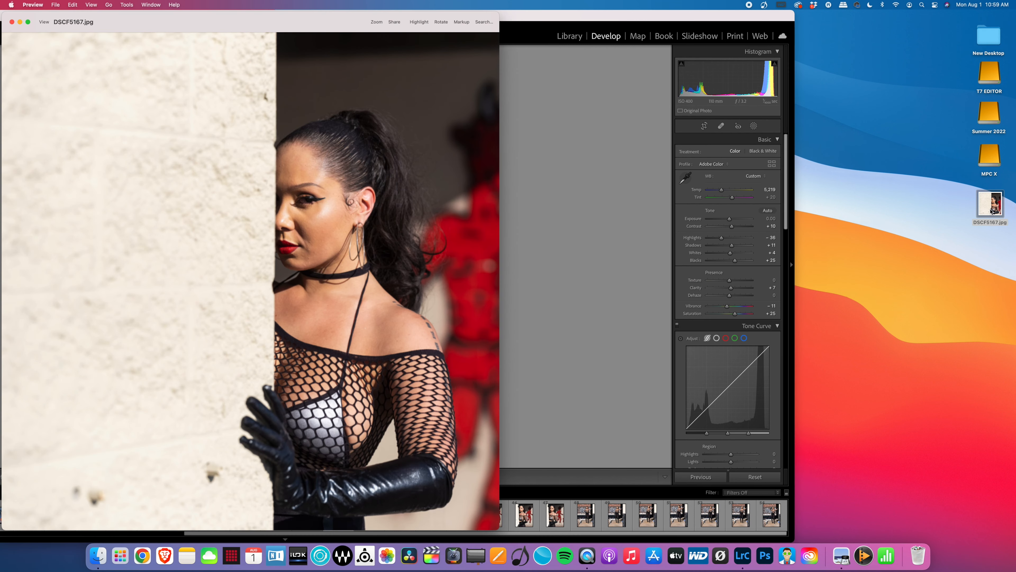
left_click_drag(285, 28, 413, 5)
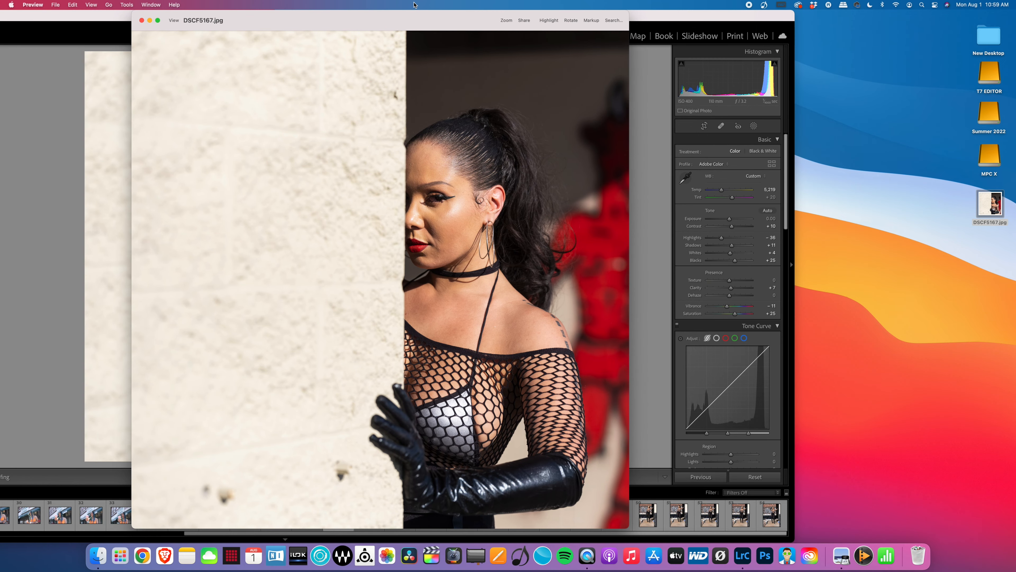